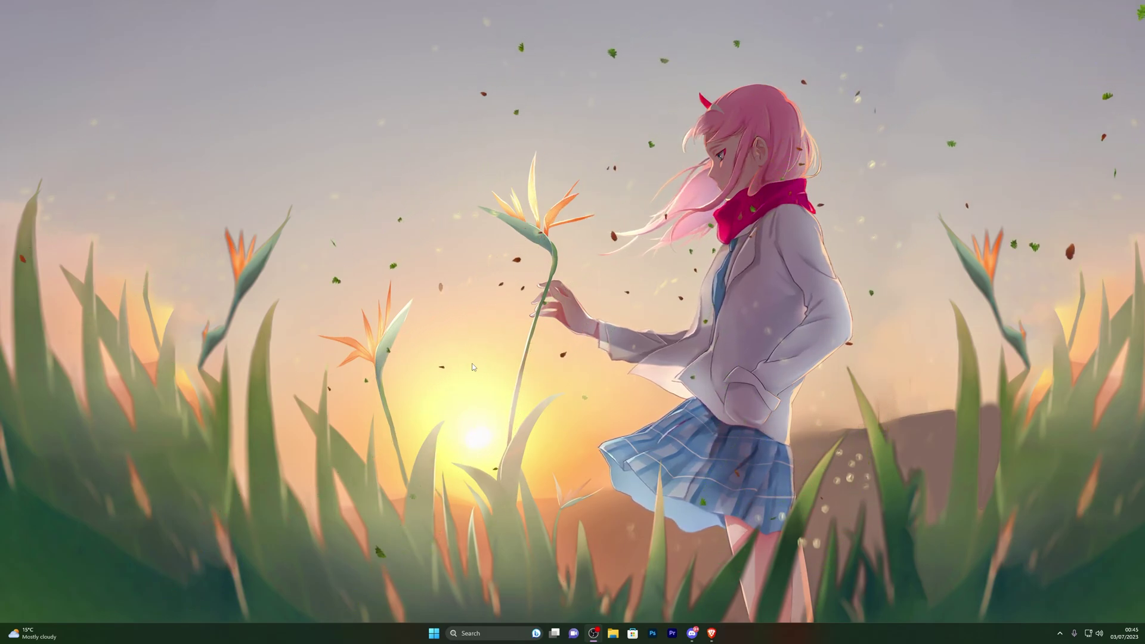
- Search 'virus' from the Start menu and open Virus & threat protection in Windows Security
{"action": "left_click", "coordinate": [434, 634]}
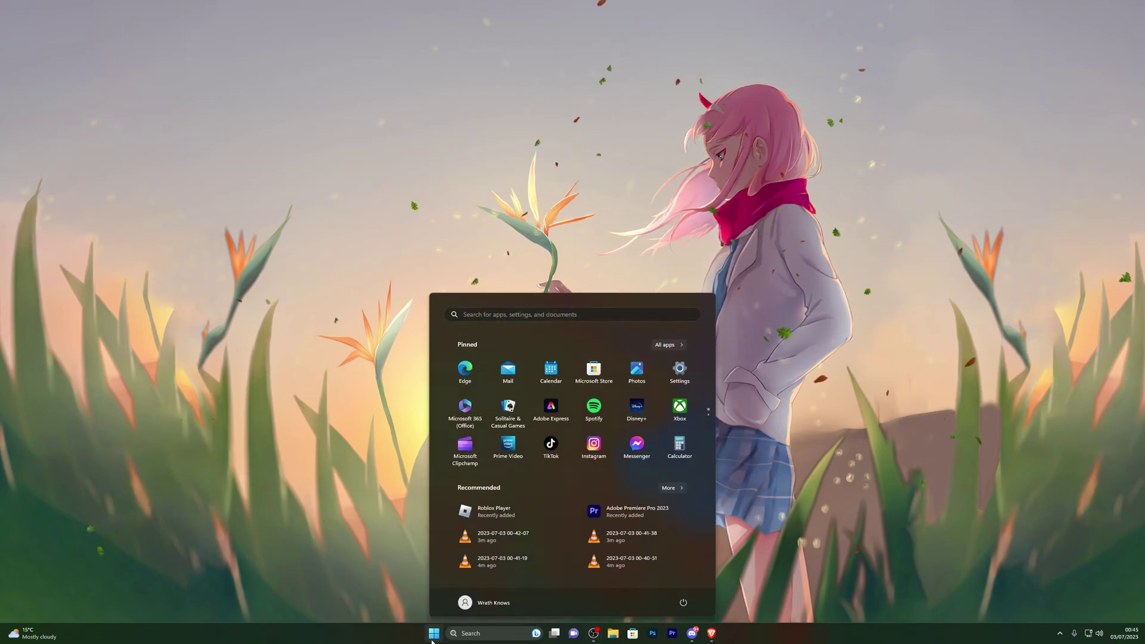
{"action": "left_click", "coordinate": [99, 461]}
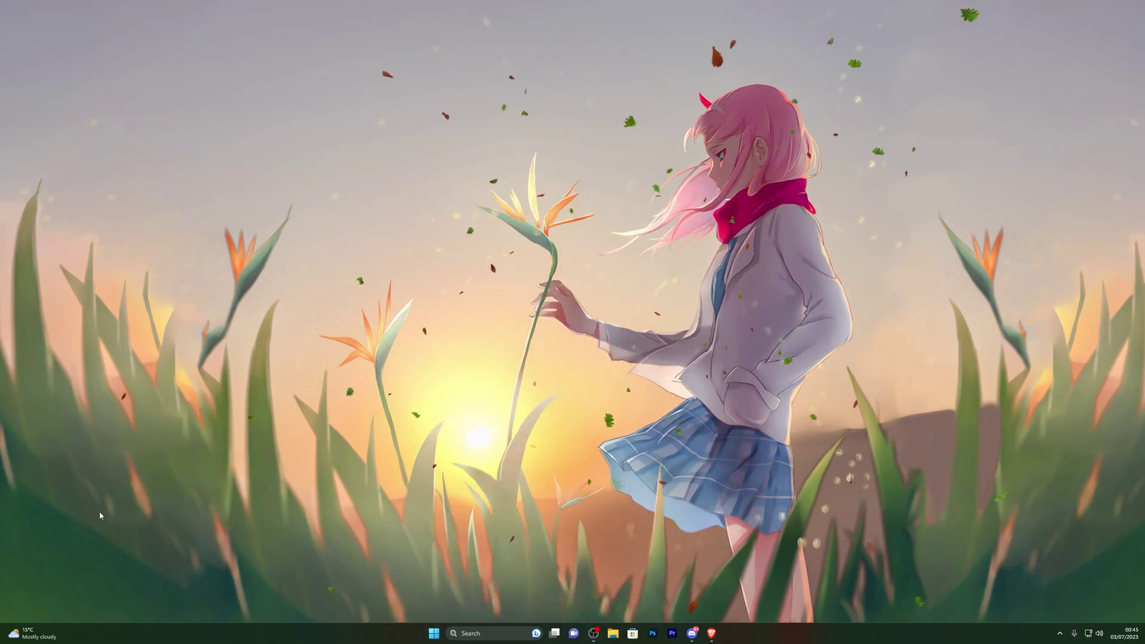
{"action": "key", "text": "super"}
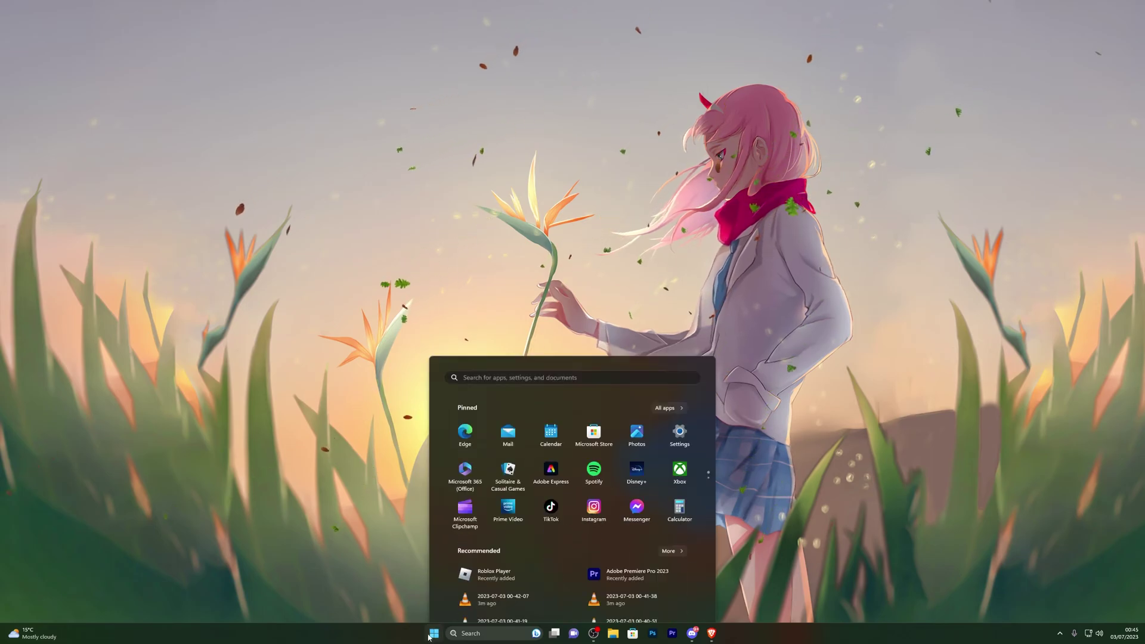
{"action": "type", "text": "virus"}
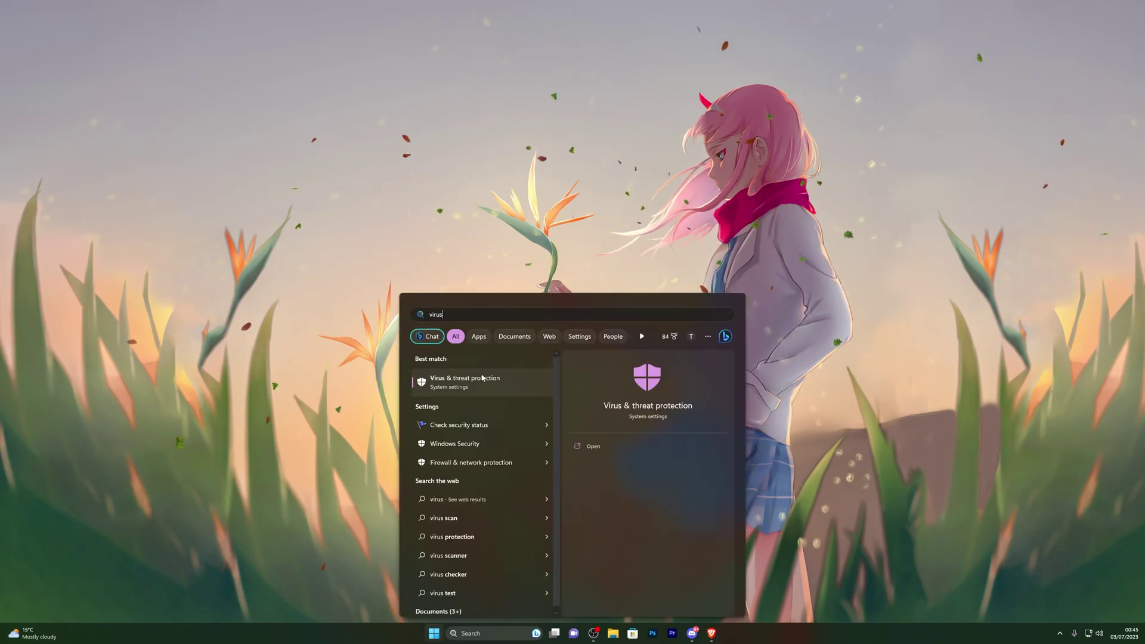
{"action": "left_click", "coordinate": [474, 382]}
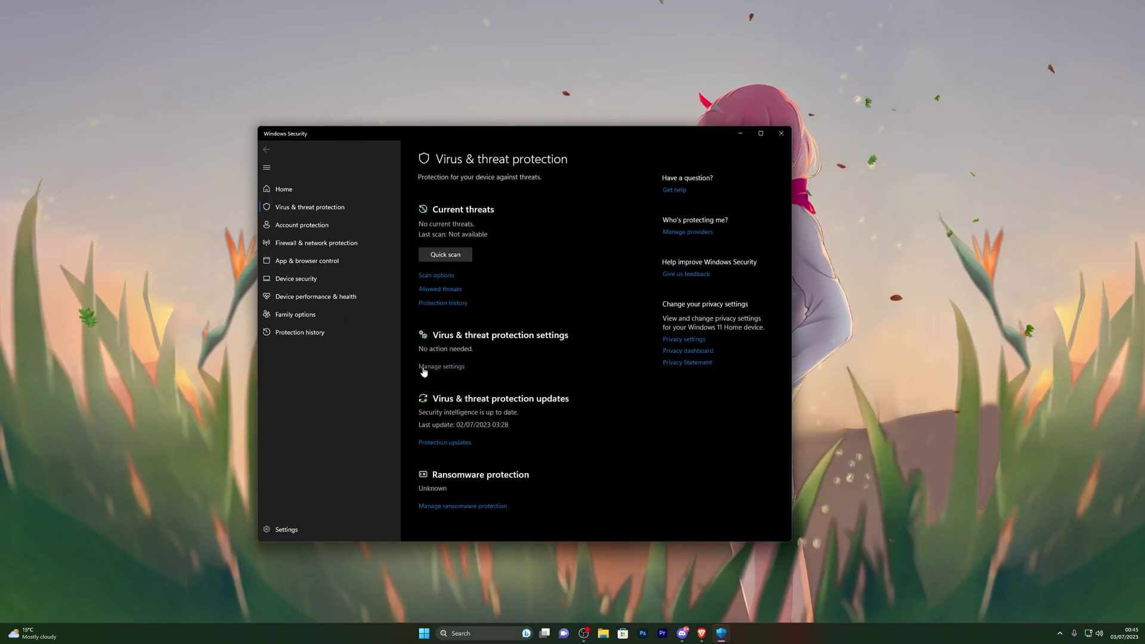
- Confirm real-time protection is Off under Manage settings, then close Windows Security
{"action": "left_click", "coordinate": [449, 370]}
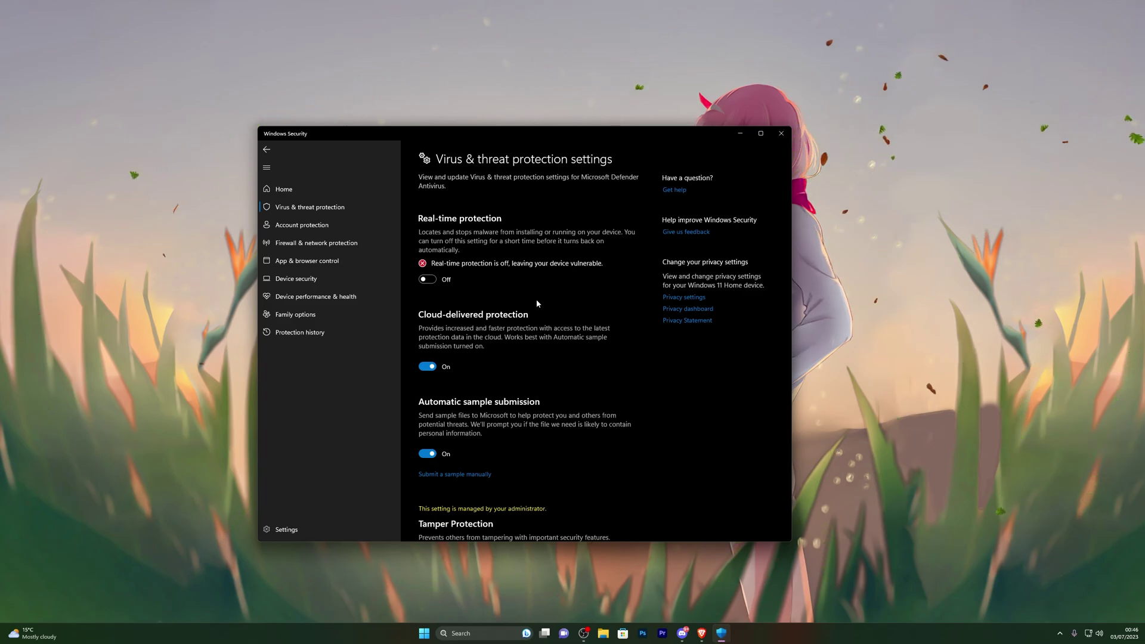
{"action": "key", "text": "alt+F4"}
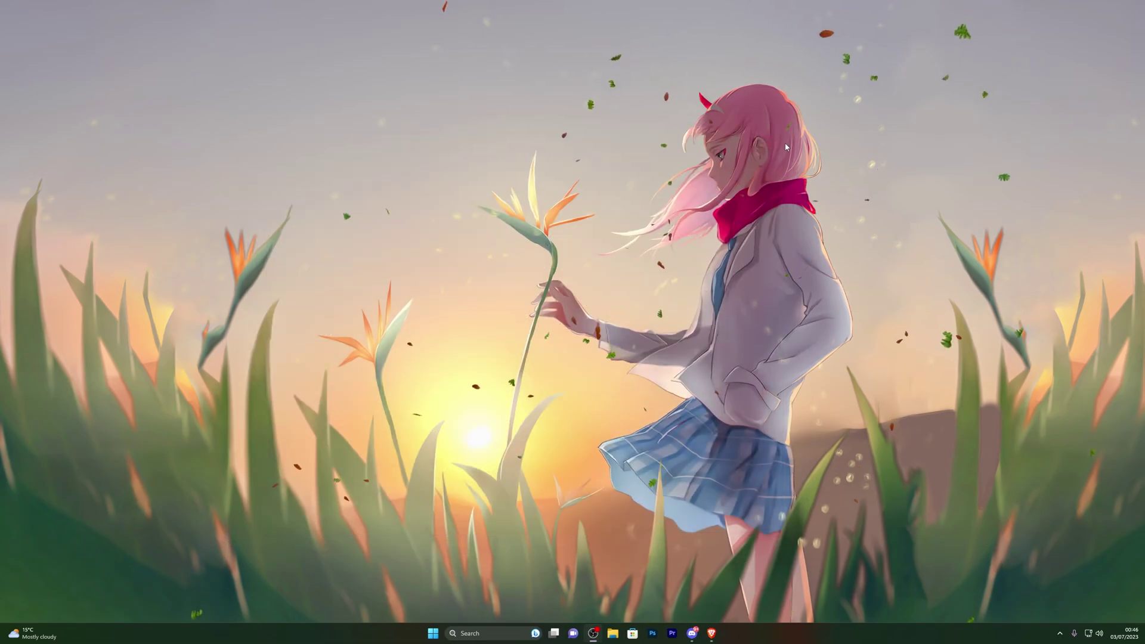
- In Brave, follow the Fluxus CLICK HERE link and switch to the Filedm 'Download Oxygen U executor' tab
{"action": "left_click", "coordinate": [712, 633]}
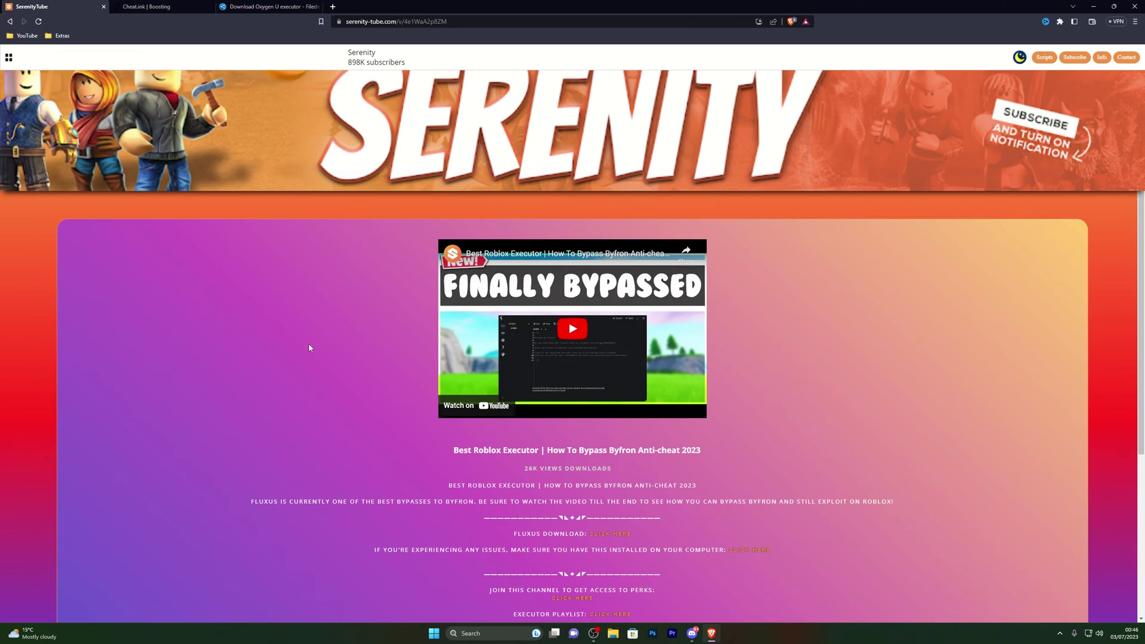
{"action": "scroll", "coordinate": [281, 350], "scroll_direction": "down", "scroll_amount": 2}
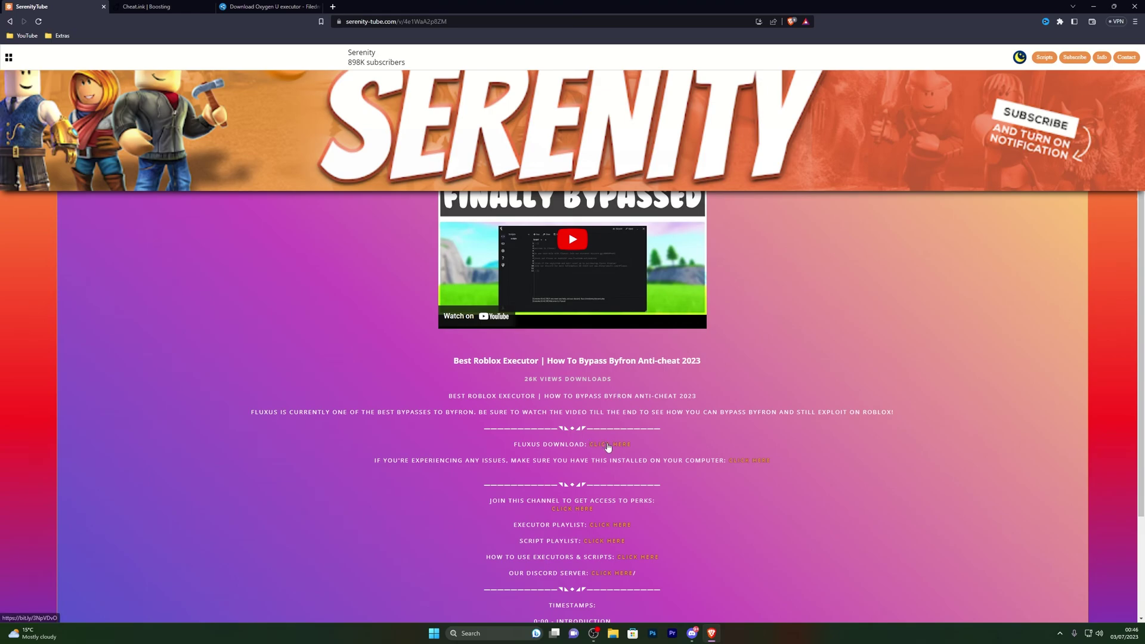
{"action": "left_click", "coordinate": [608, 447]}
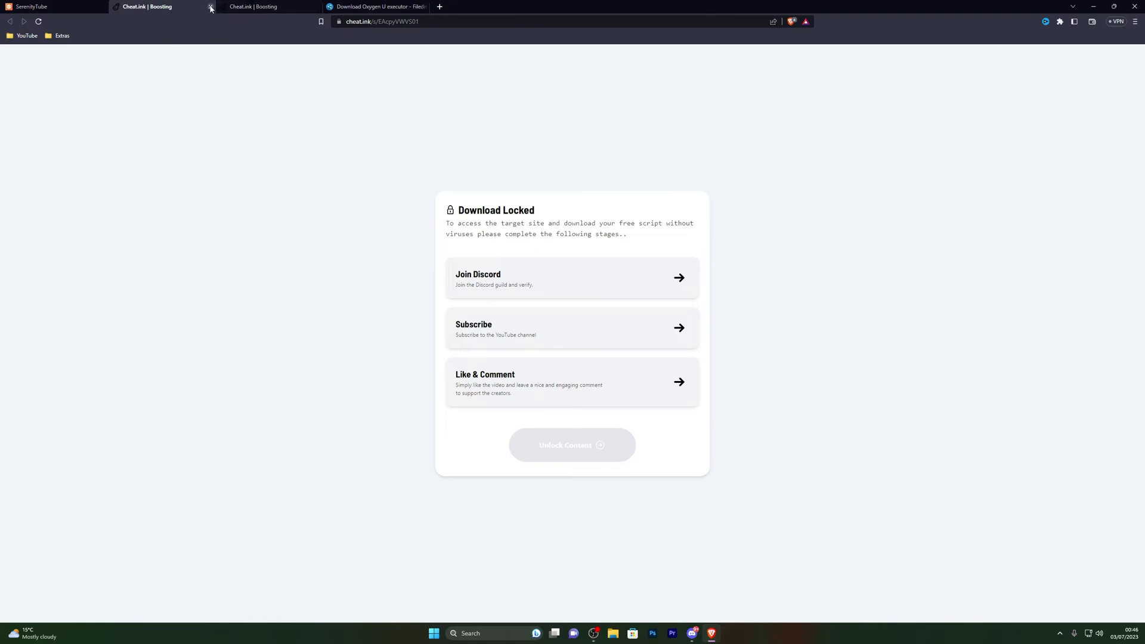
{"action": "left_click", "coordinate": [36, 6]}
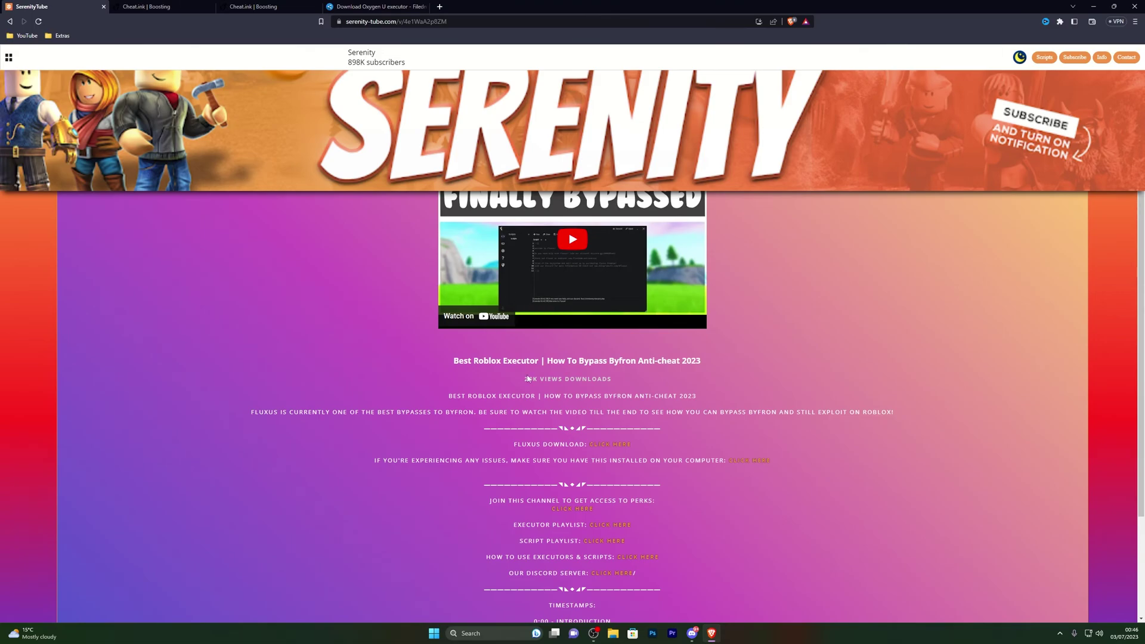
{"action": "left_click", "coordinate": [156, 7]}
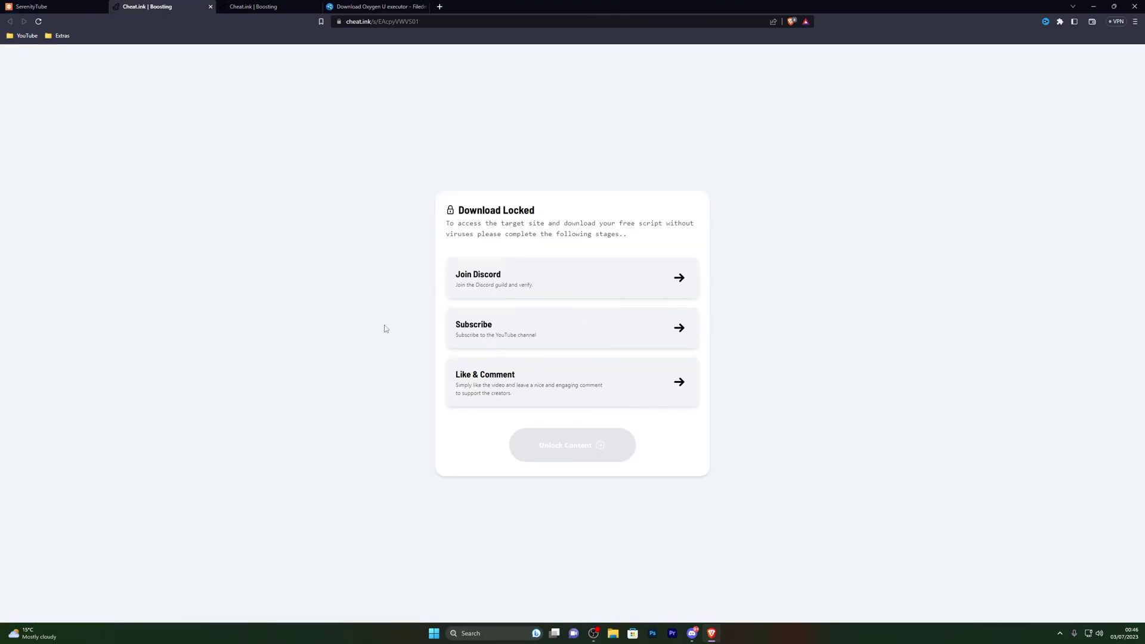
{"action": "left_click", "coordinate": [370, 6]}
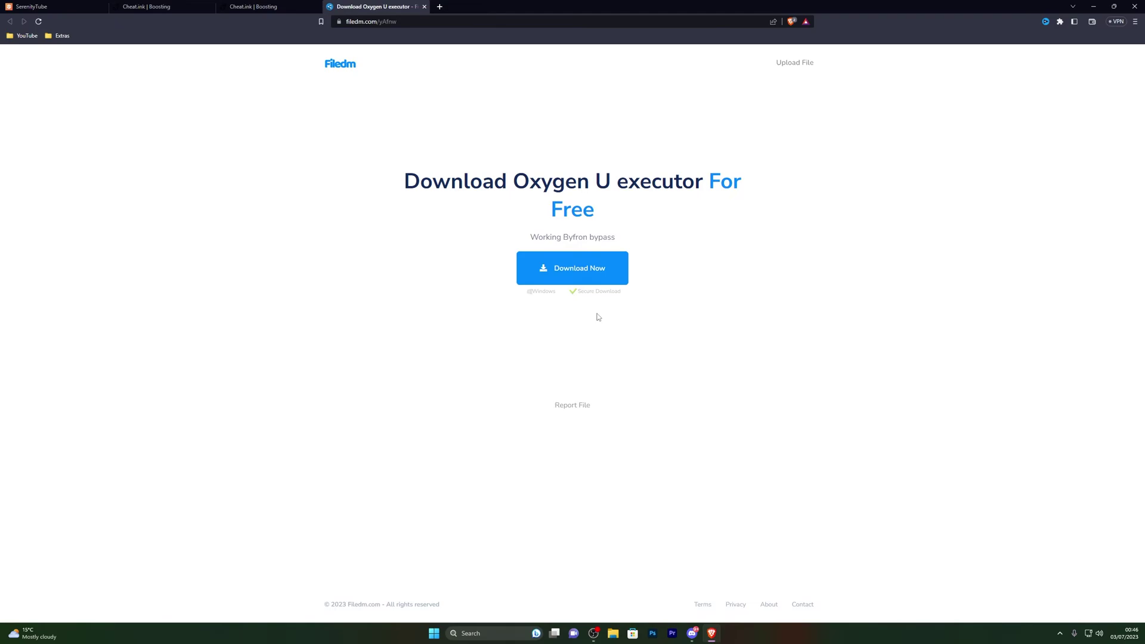
- Download the Oxygen U executor installer and save it to the Desktop
{"action": "left_click", "coordinate": [554, 268]}
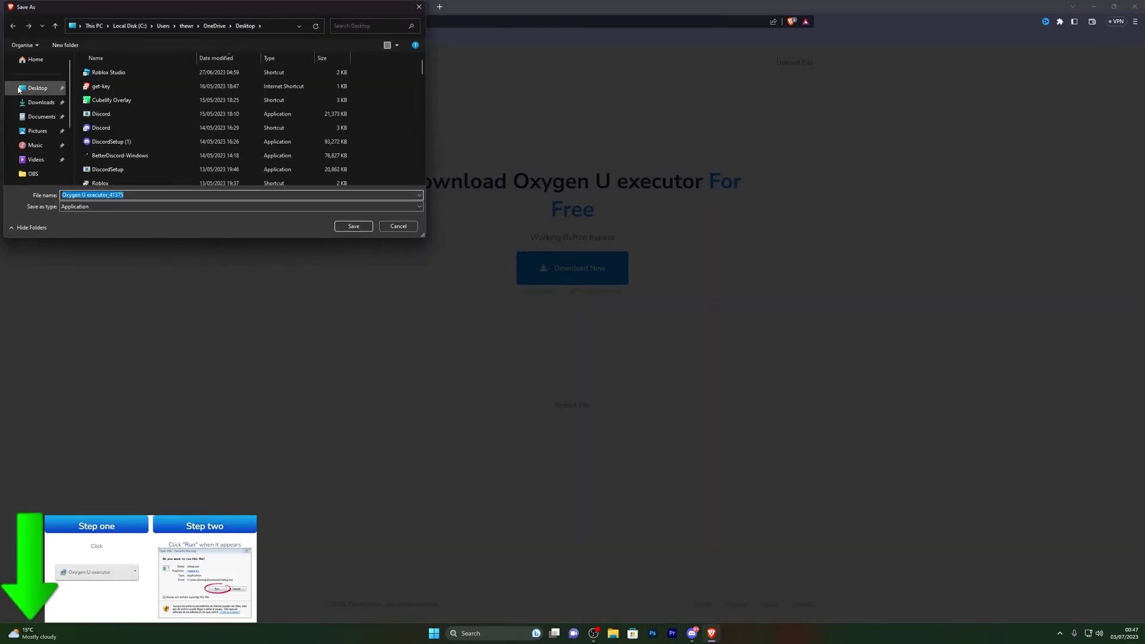
{"action": "left_click", "coordinate": [18, 90]}
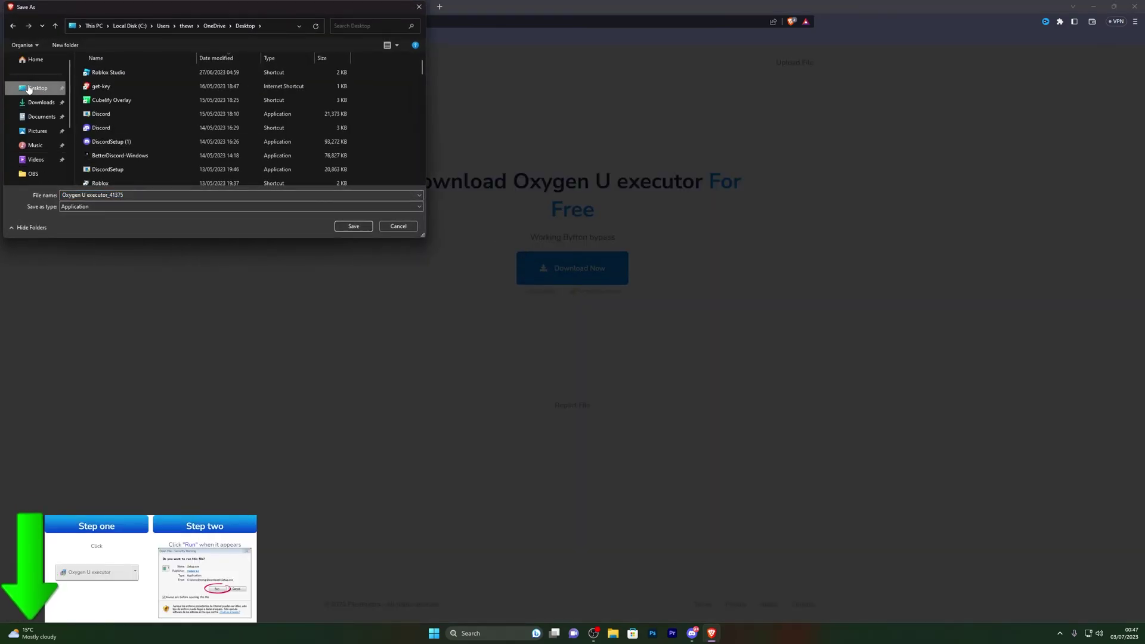
{"action": "left_click", "coordinate": [354, 226]}
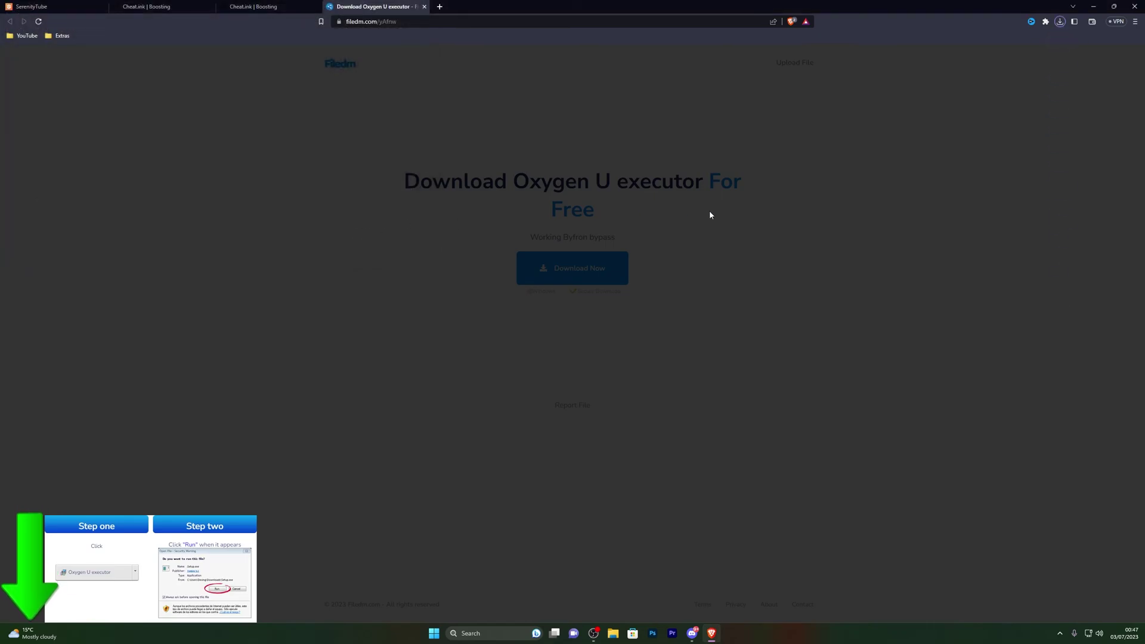
- Check the finished 8.7 MB Oxygen U executor_41375.exe in the downloads list, then minimise Brave
{"action": "mouse_move", "coordinate": [970, 49]}
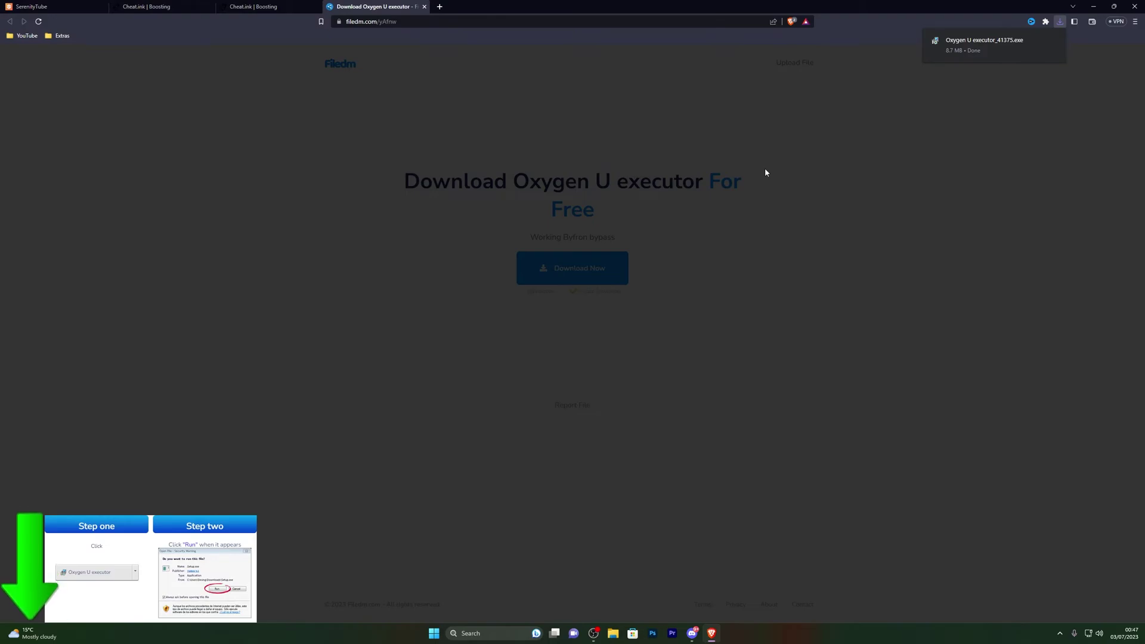
{"action": "key", "text": "ctrl+j"}
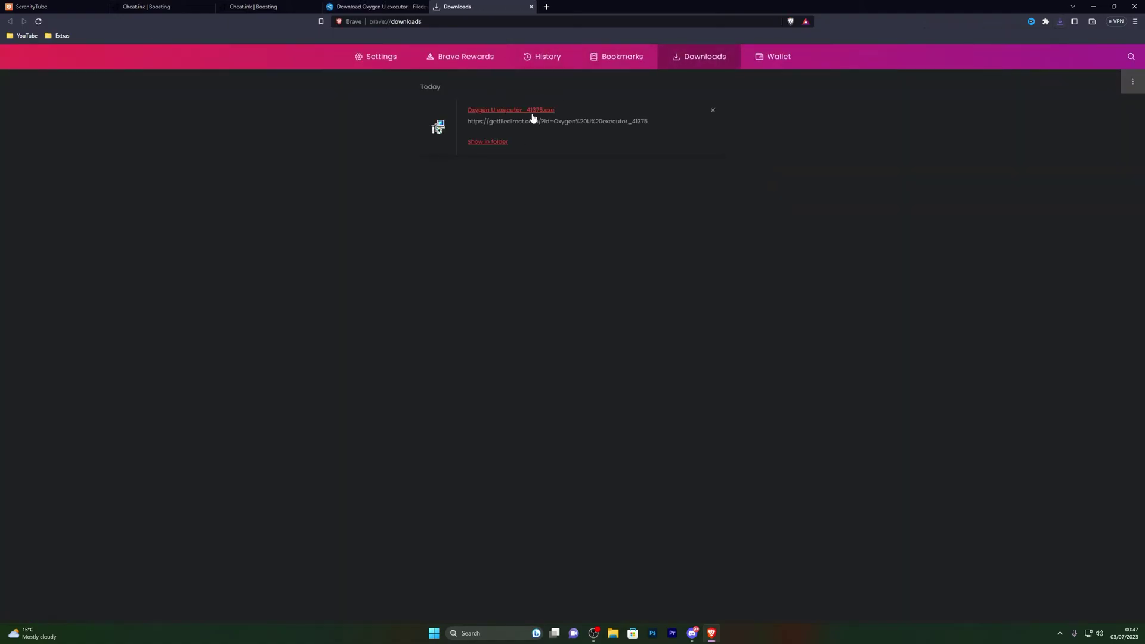
{"action": "left_click", "coordinate": [1136, 23]}
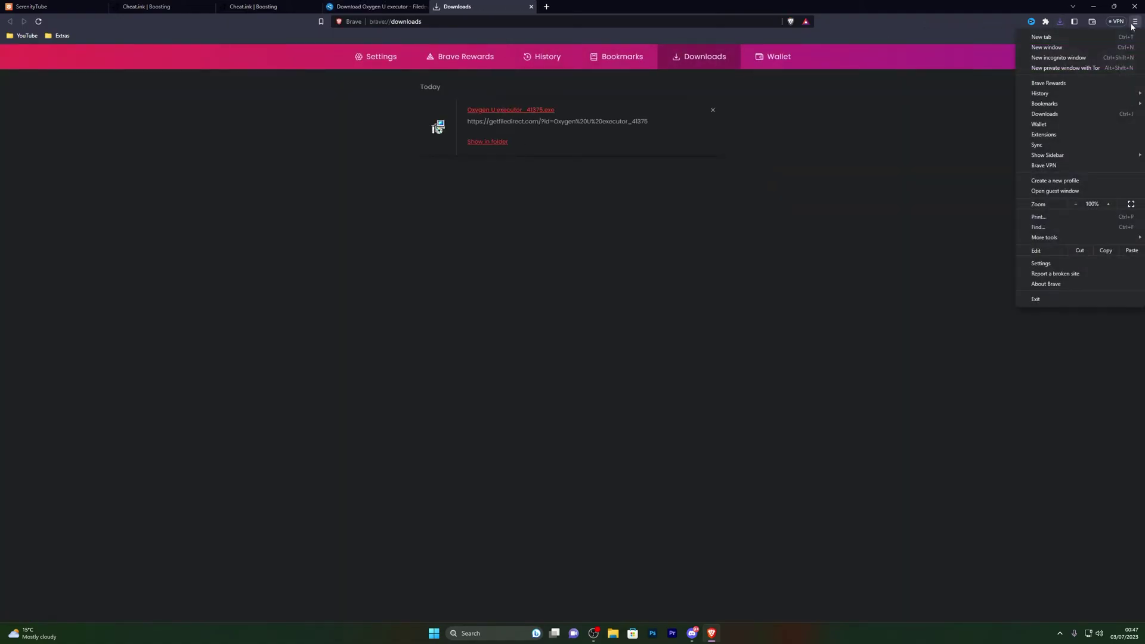
{"action": "left_click", "coordinate": [1052, 114]}
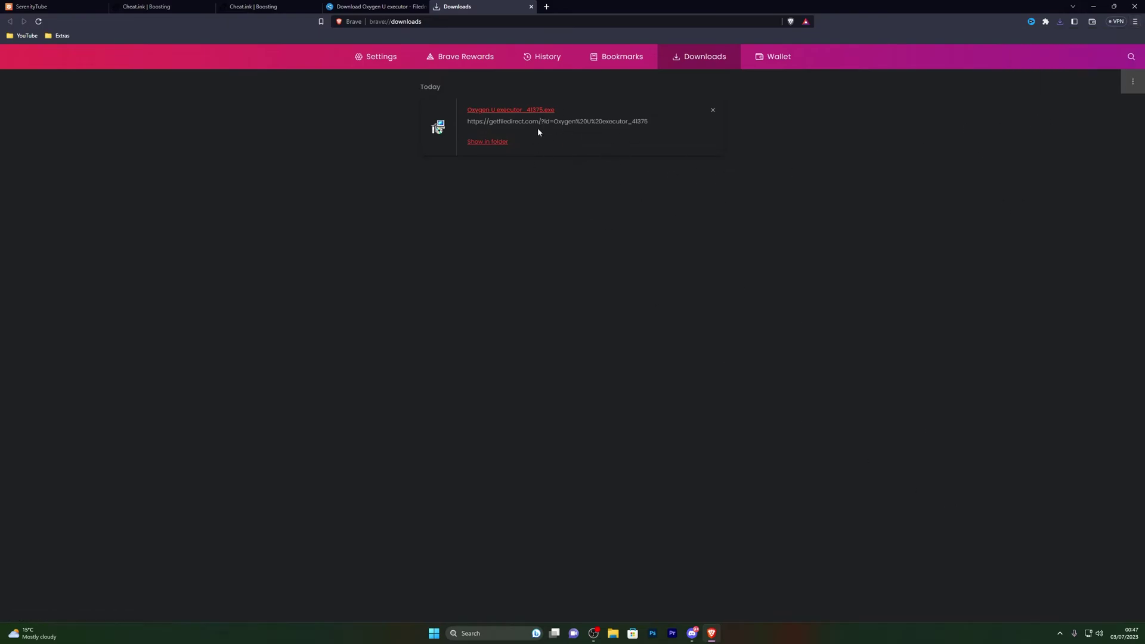
{"action": "left_click", "coordinate": [1093, 7]}
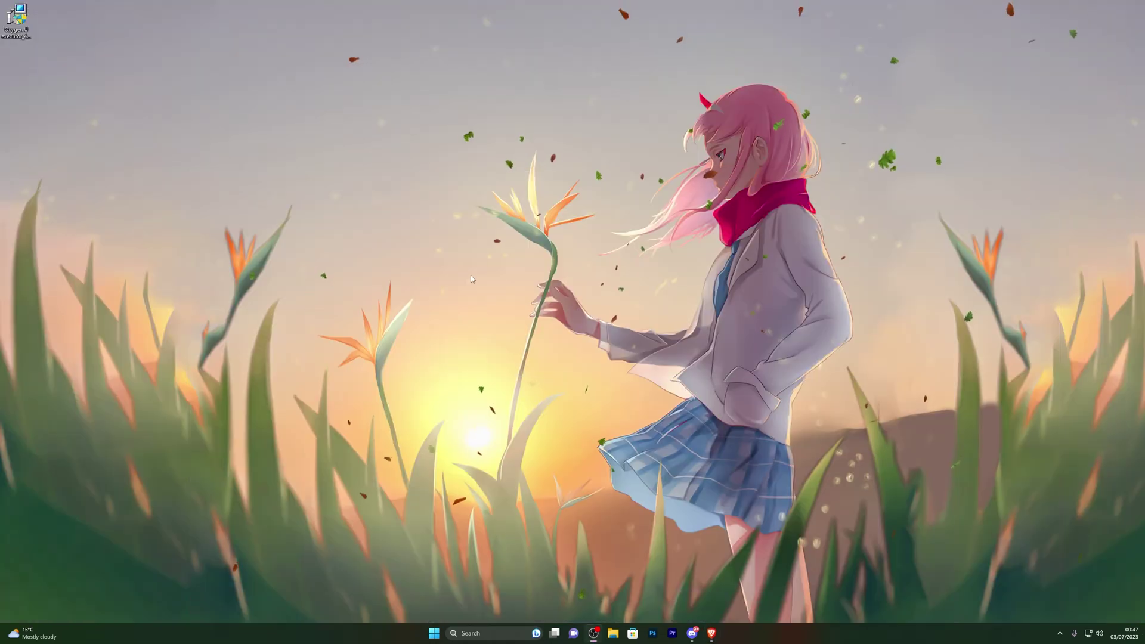
- Run the Oxygen U executor installer, decline FreeVPN, PDF Suite 2021 and SpyHunter, and open the free-copy link
{"action": "double_click", "coordinate": [18, 21]}
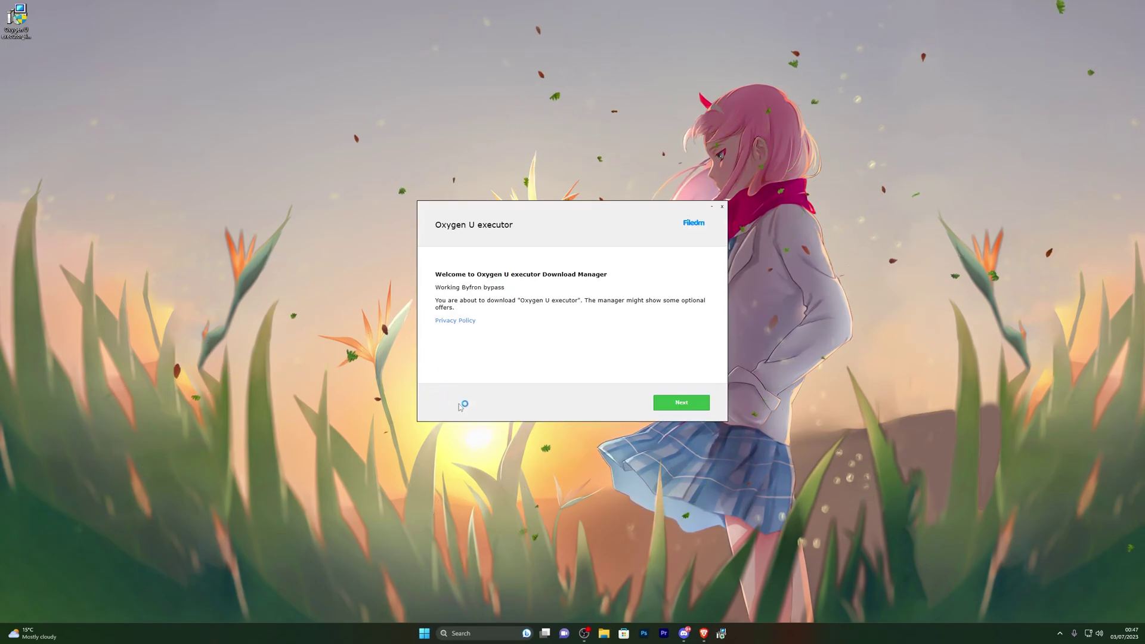
{"action": "left_click", "coordinate": [680, 403]}
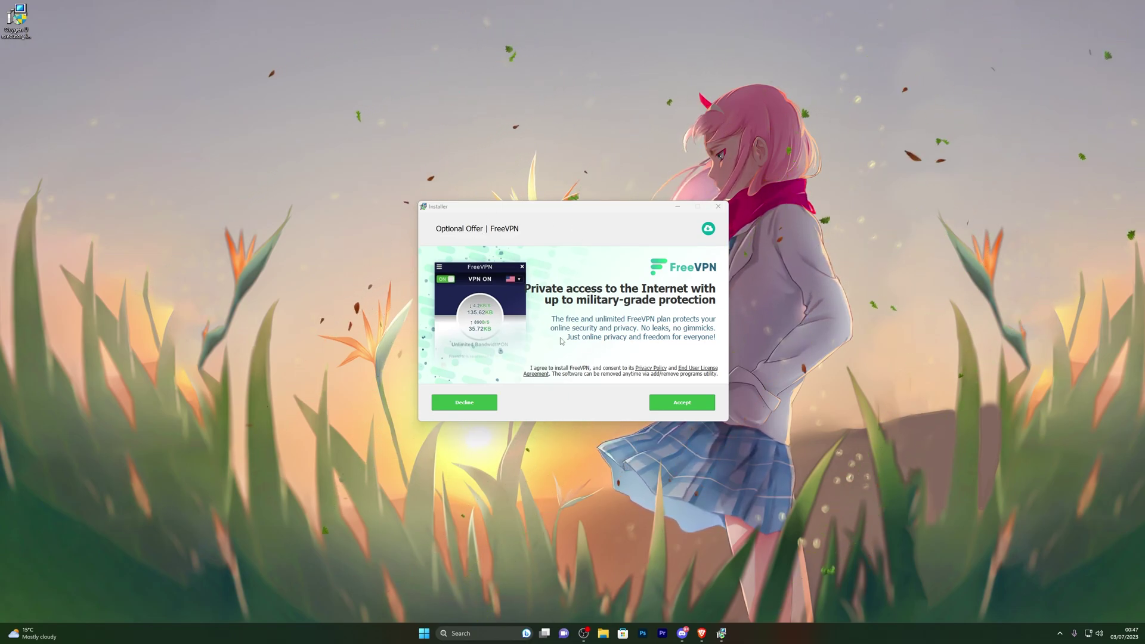
{"action": "left_click", "coordinate": [468, 404]}
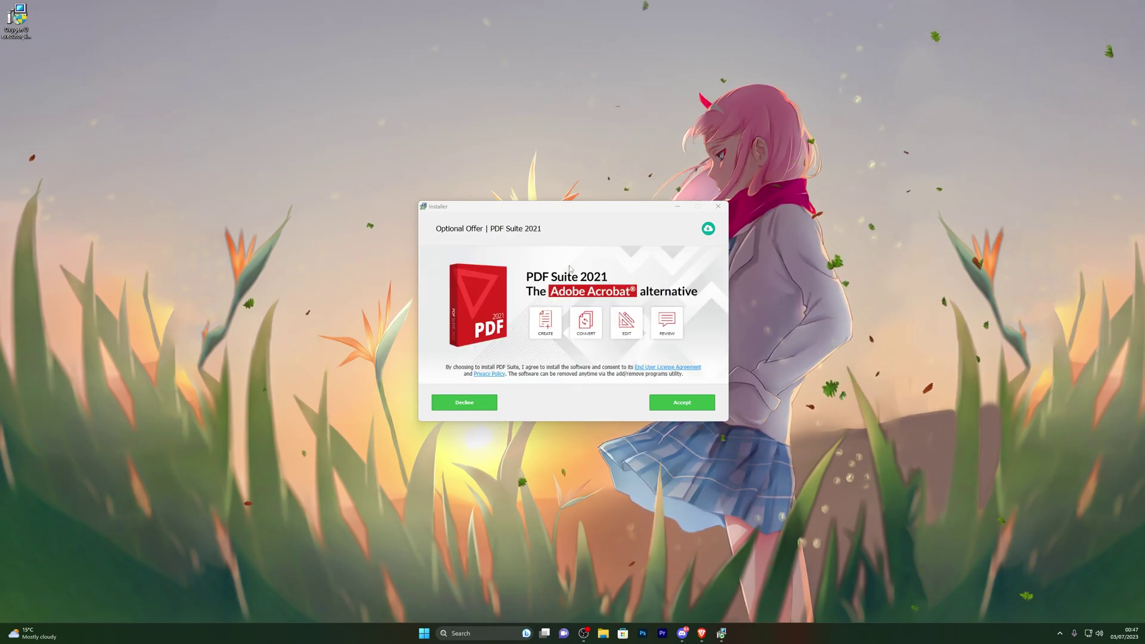
{"action": "left_click", "coordinate": [484, 409]}
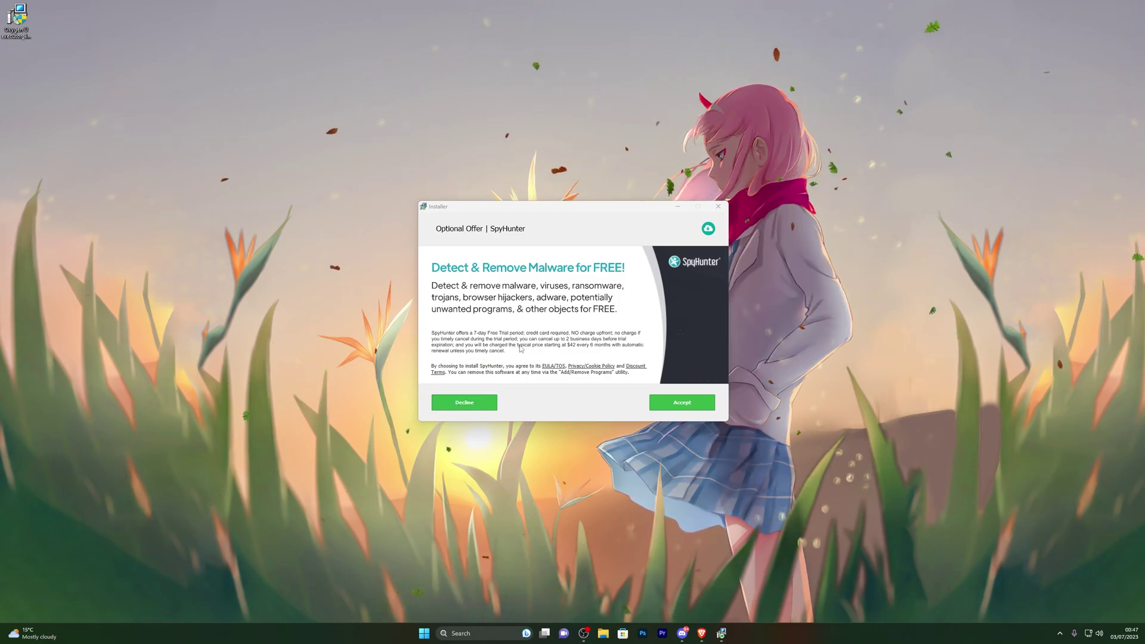
{"action": "left_click", "coordinate": [466, 403]}
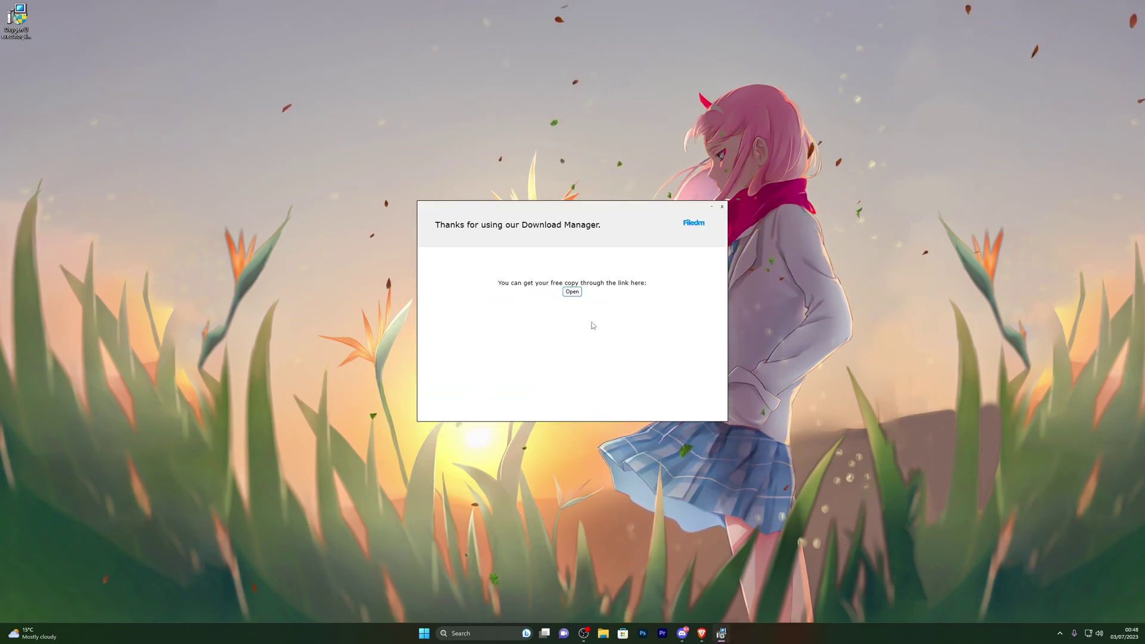
{"action": "left_click", "coordinate": [572, 292]}
- Move the Filedm popup aside and select the full download URL on line 1 of the link note
{"action": "triple_click", "coordinate": [513, 161]}
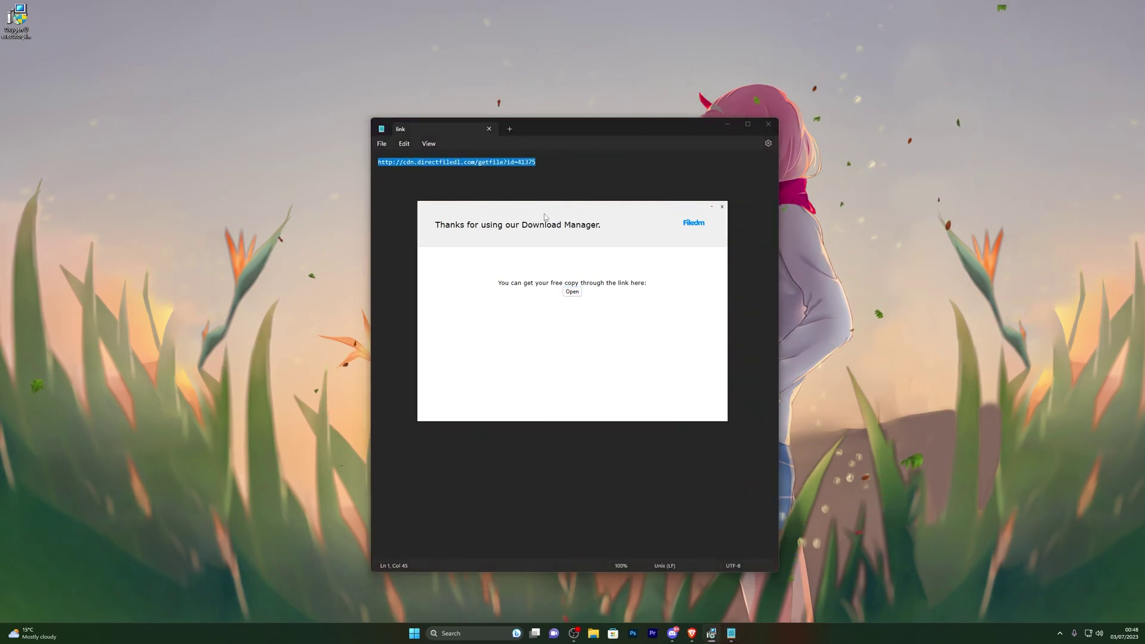
{"action": "triple_click", "coordinate": [435, 172]}
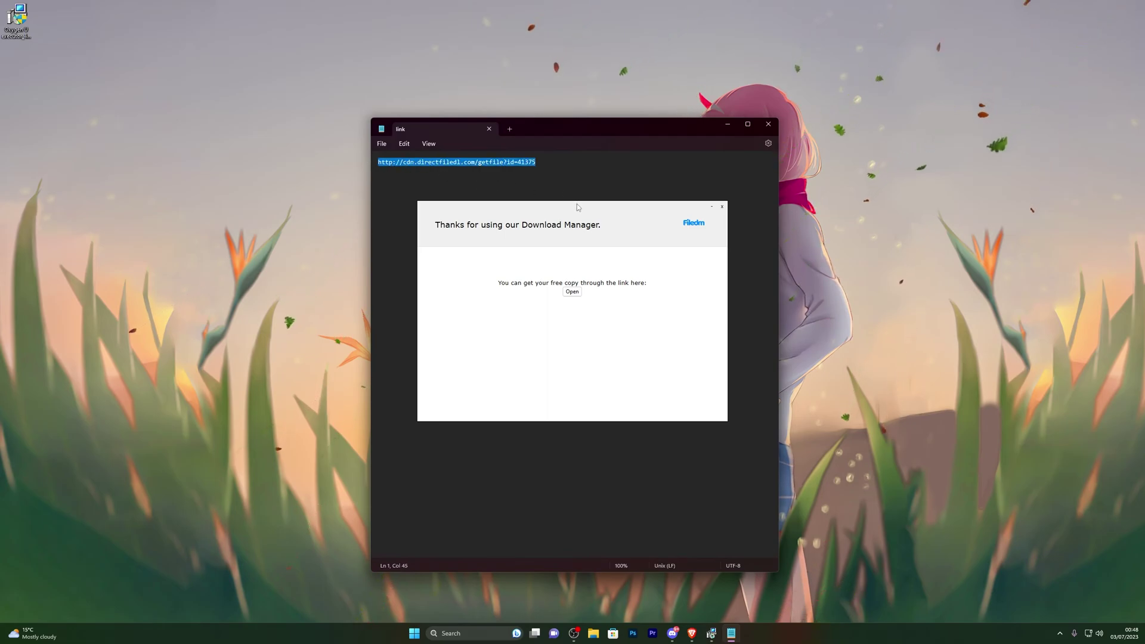
{"action": "left_click_drag", "start_coordinate": [577, 206], "coordinate": [860, 243]}
{"action": "left_click", "coordinate": [490, 173]}
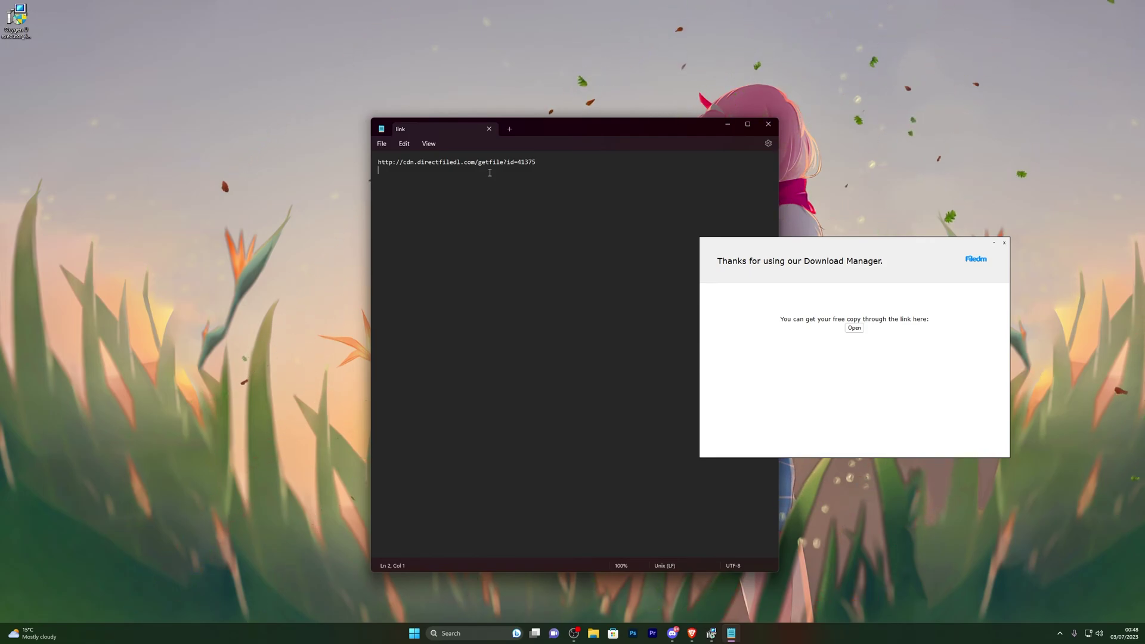
{"action": "left_click_drag", "start_coordinate": [378, 162], "coordinate": [536, 162]}
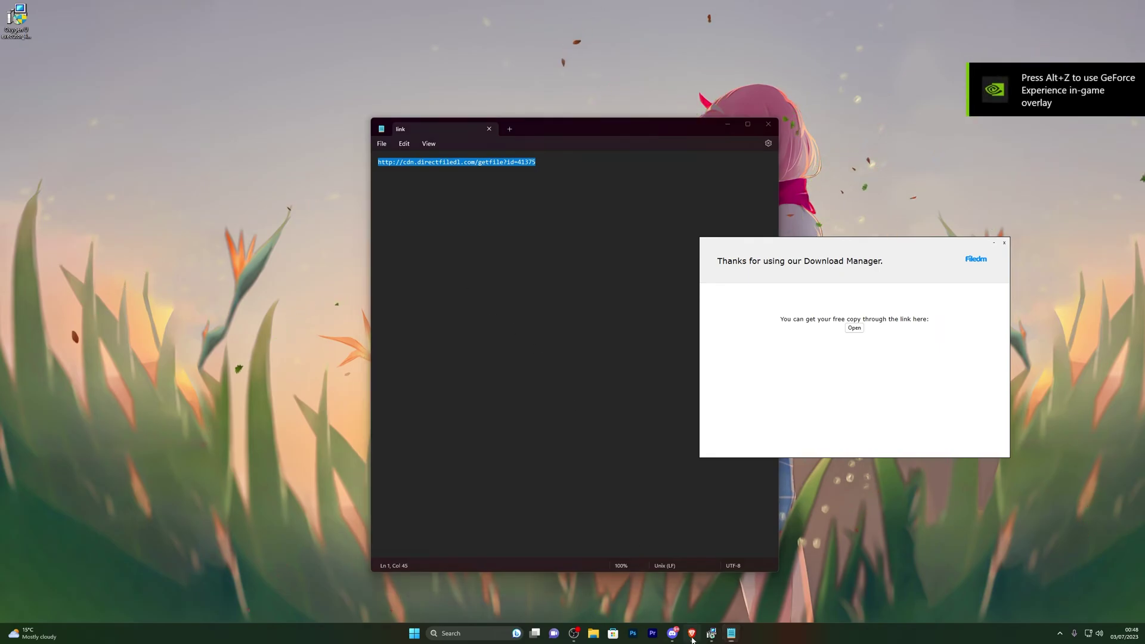
- Paste the copied download link into a new Brave tab and load it
{"action": "left_click", "coordinate": [692, 633]}
{"action": "key", "text": "ctrl+t"}
{"action": "type", "text": "http://cdn.directfiledl.com/getfile?id=41375"}
{"action": "key", "text": "Return"}
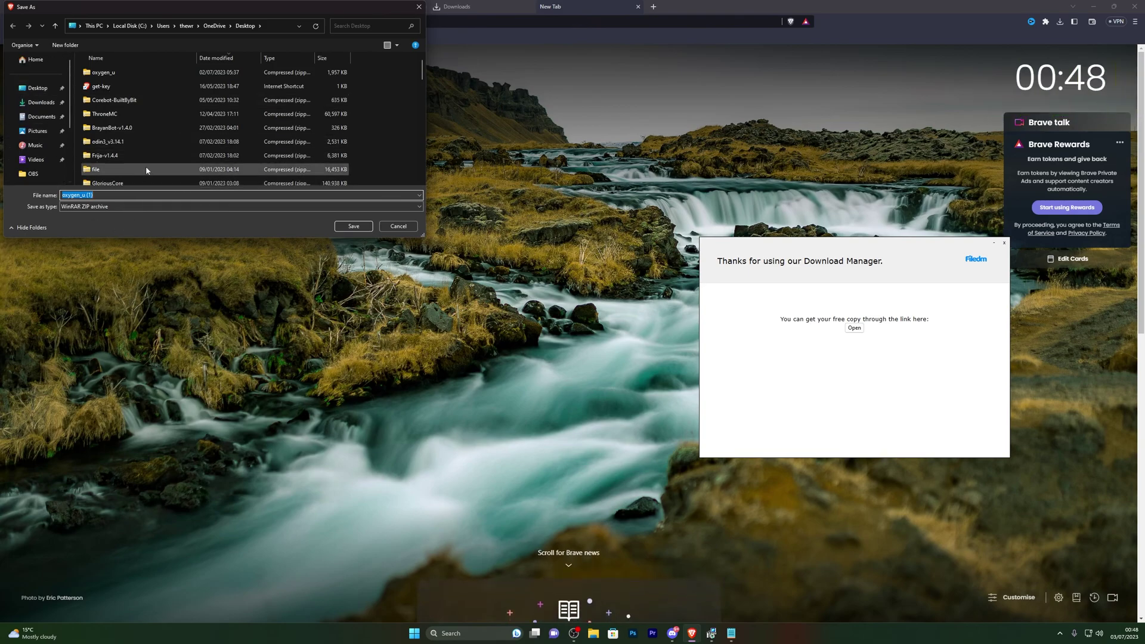
- Cancel the duplicate oxygen_u zip save, check the downloads list, and leave the desktop showing
{"action": "left_click", "coordinate": [394, 227]}
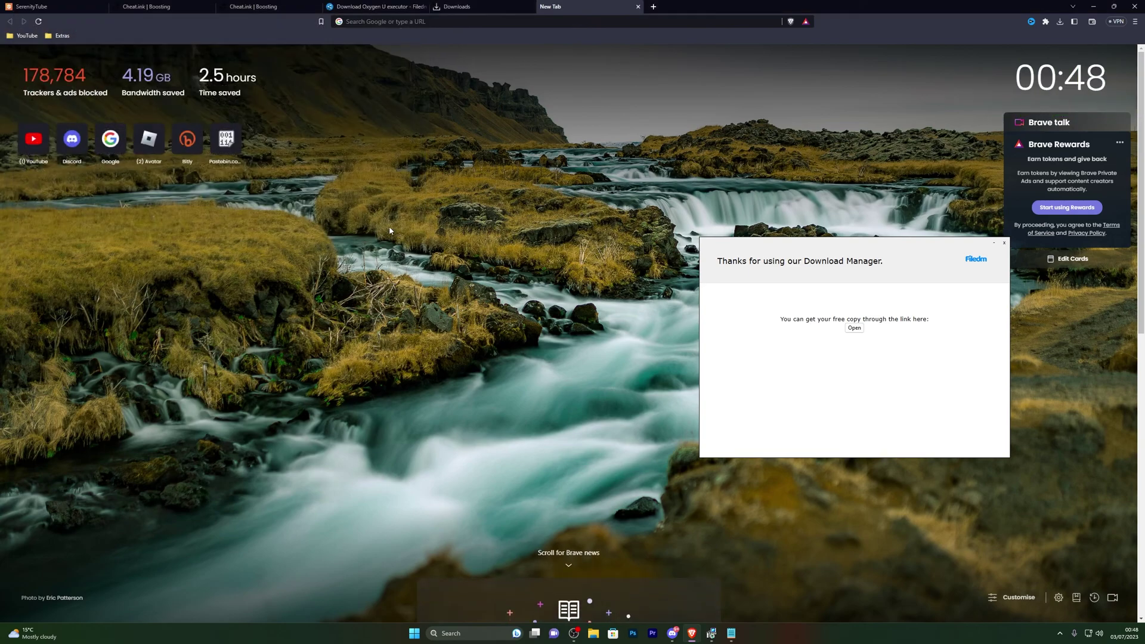
{"action": "key", "text": "super+d"}
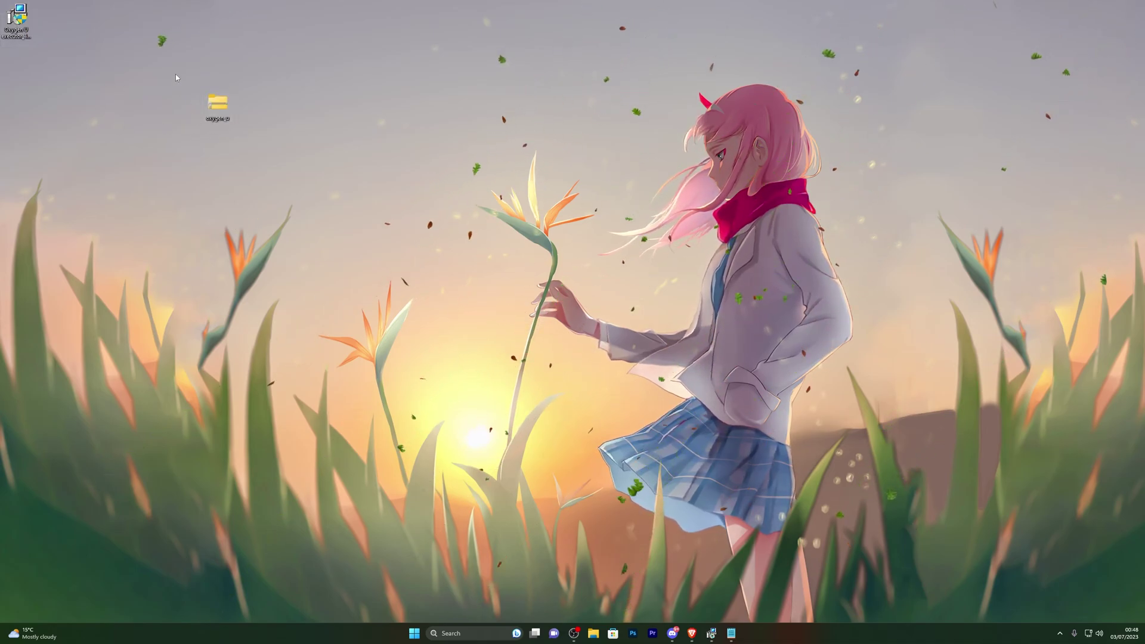
{"action": "left_click", "coordinate": [17, 21]}
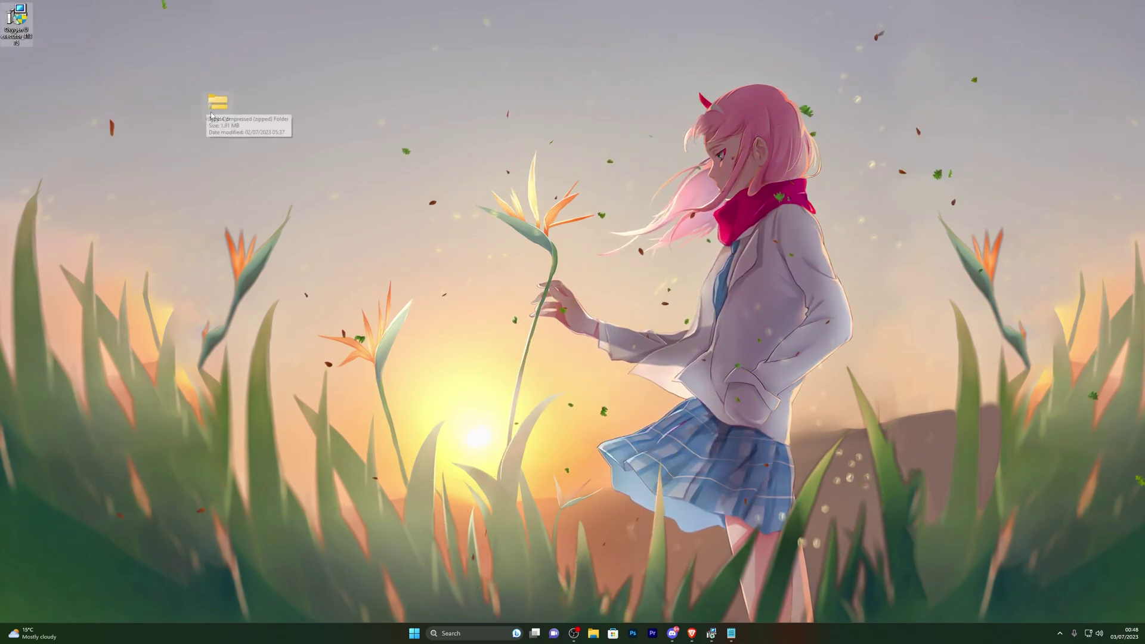
{"action": "key", "text": "super+d"}
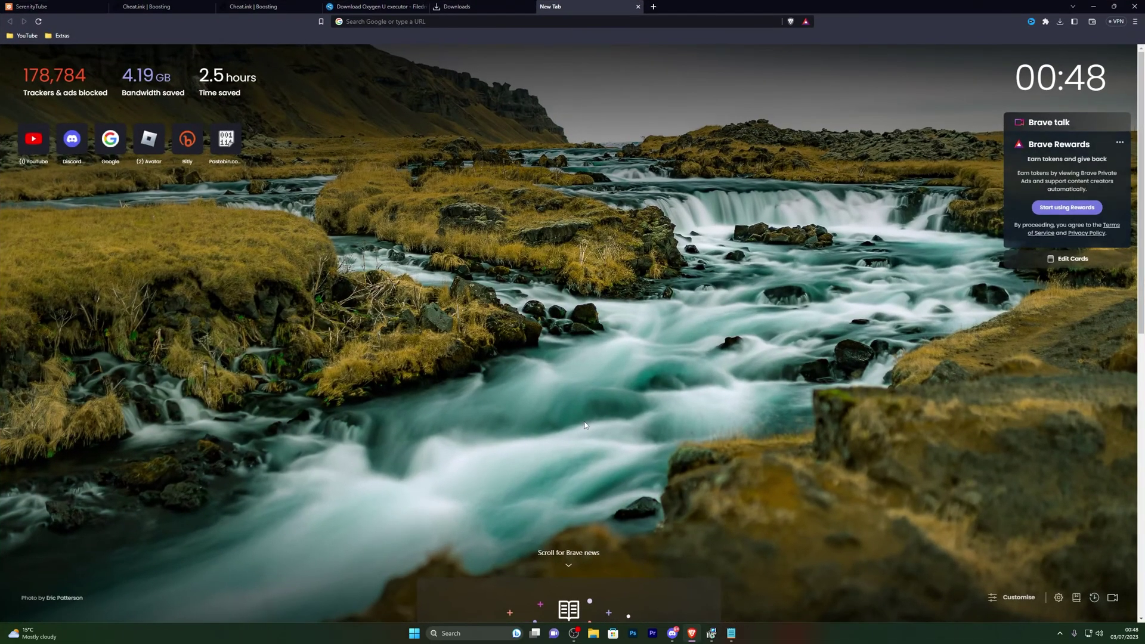
{"action": "key", "text": "ctrl+shift+Tab"}
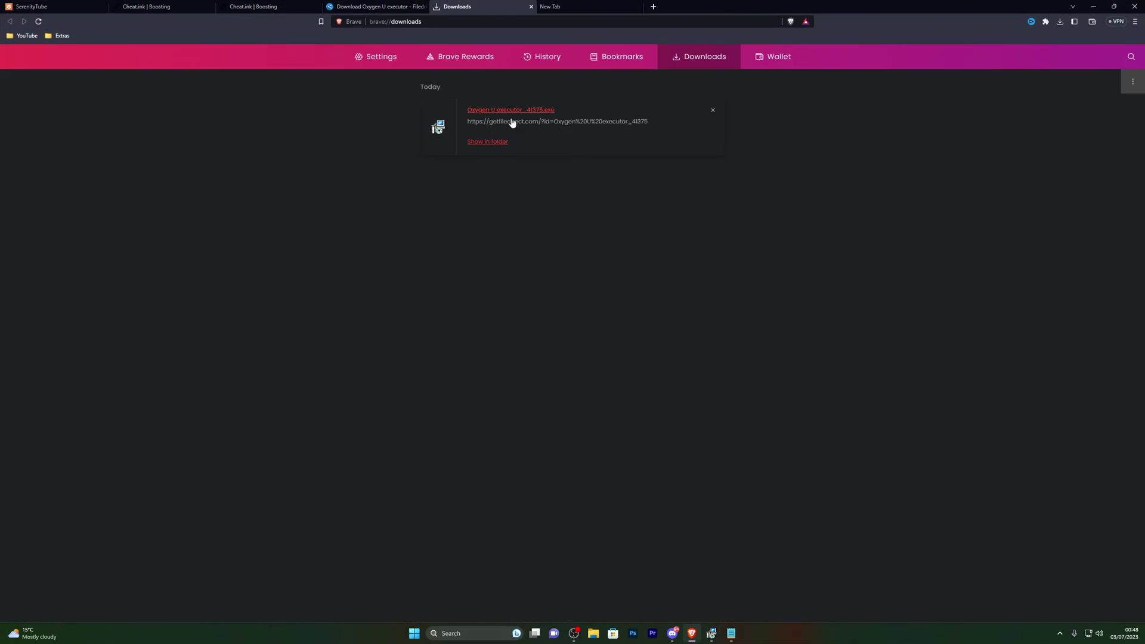
{"action": "key", "text": "super+d"}
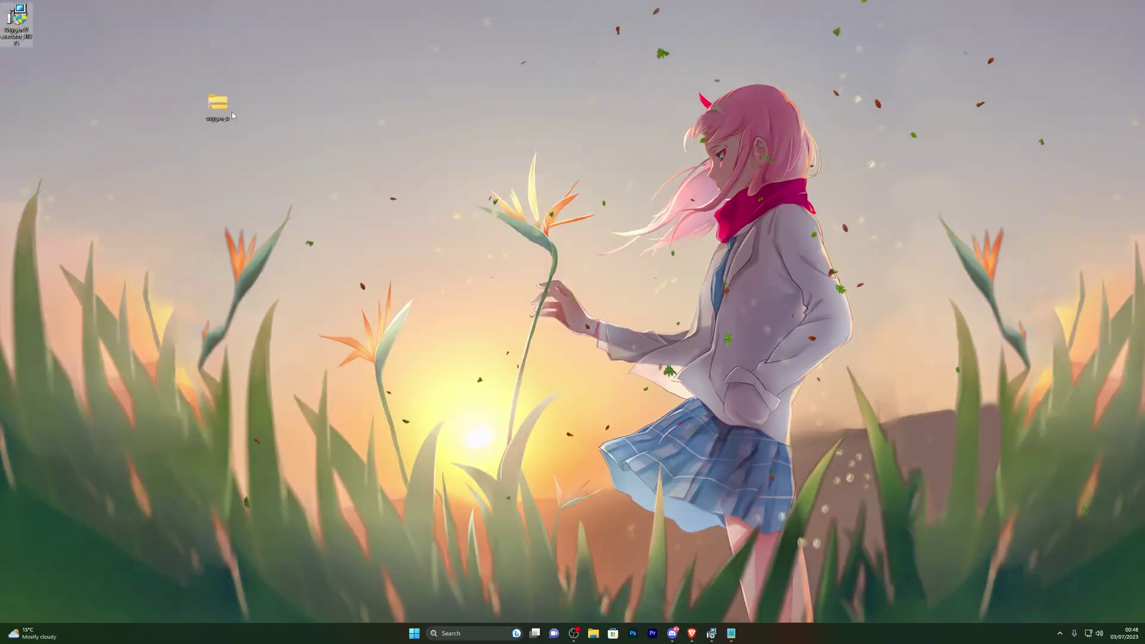
- Delete the Oxygen U executor after closing its running window, and move the oxygen_u zip top-left
{"action": "right_click", "coordinate": [14, 18]}
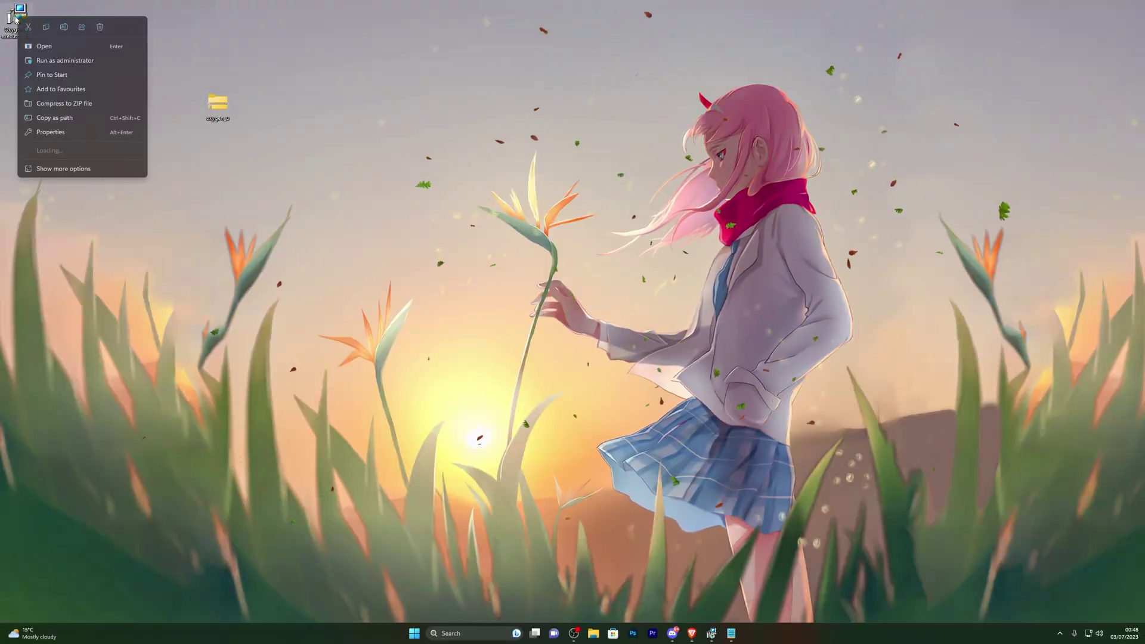
{"action": "left_click", "coordinate": [48, 102]}
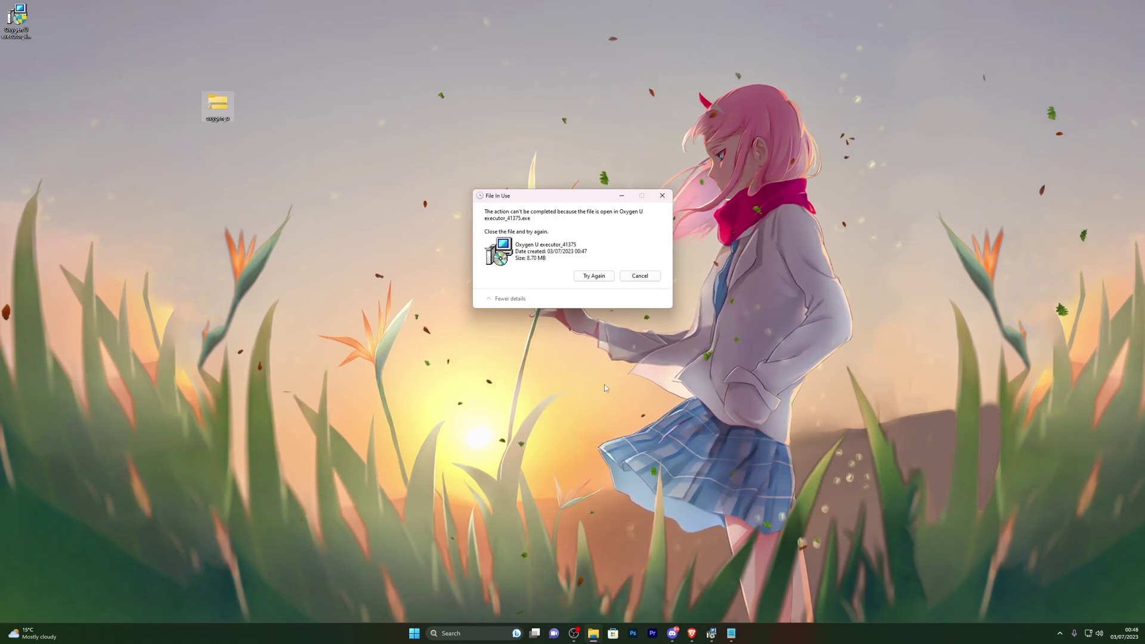
{"action": "right_click", "coordinate": [728, 636]}
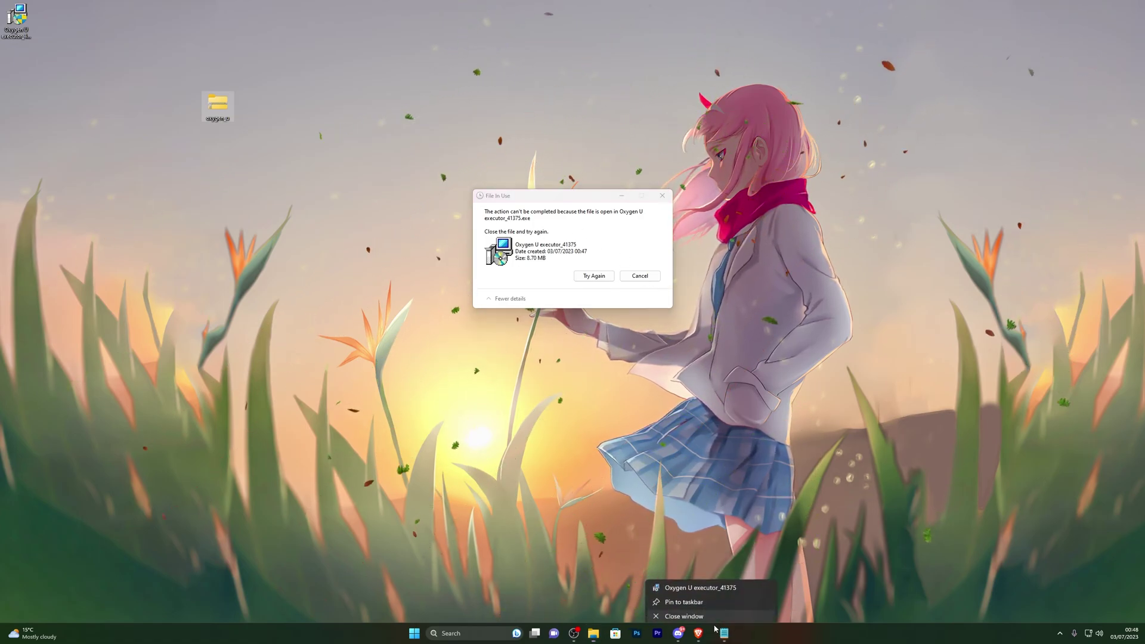
{"action": "left_click", "coordinate": [594, 276]}
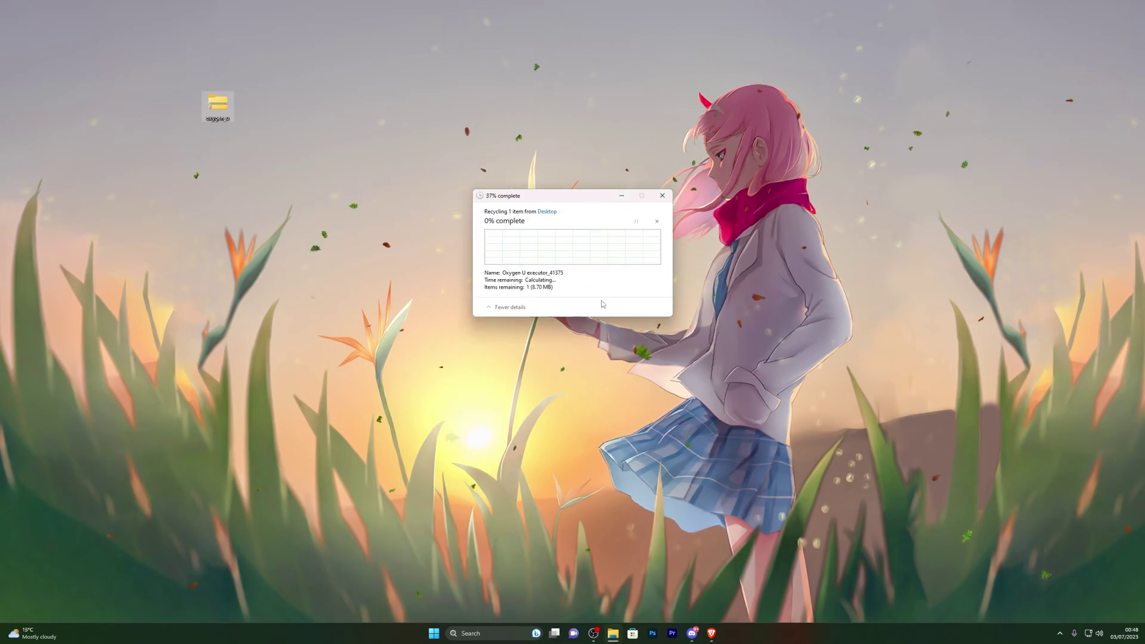
{"action": "left_click_drag", "start_coordinate": [218, 105], "coordinate": [50, 18]}
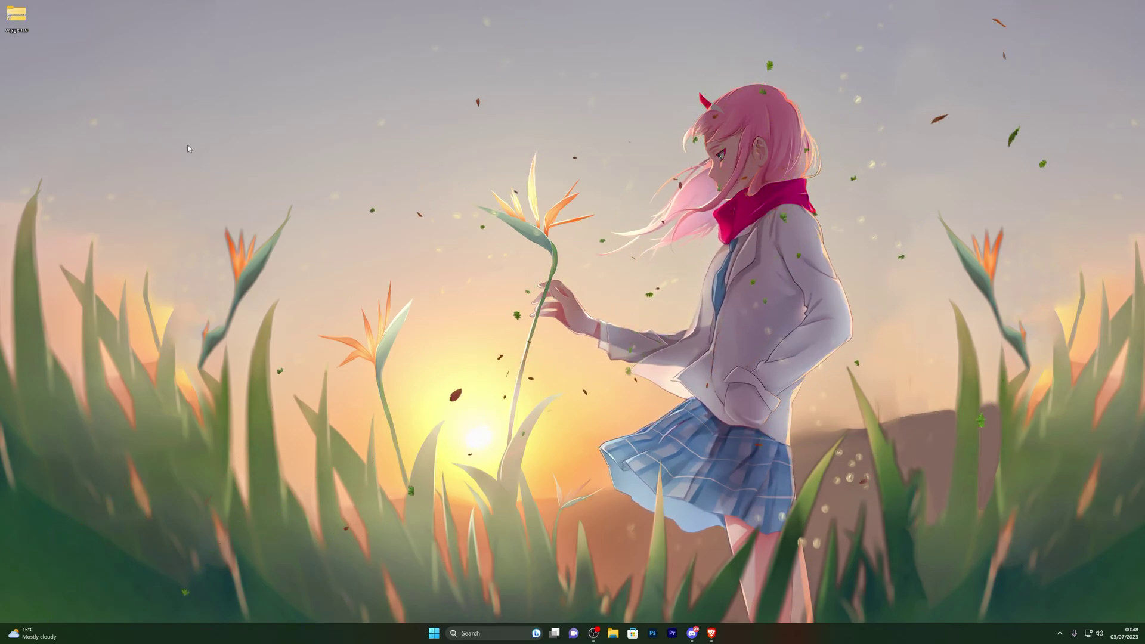
- Extract the oxygen_u zip into an oxygen_u Desktop folder, close its window, and delete the zip
{"action": "right_click", "coordinate": [21, 23]}
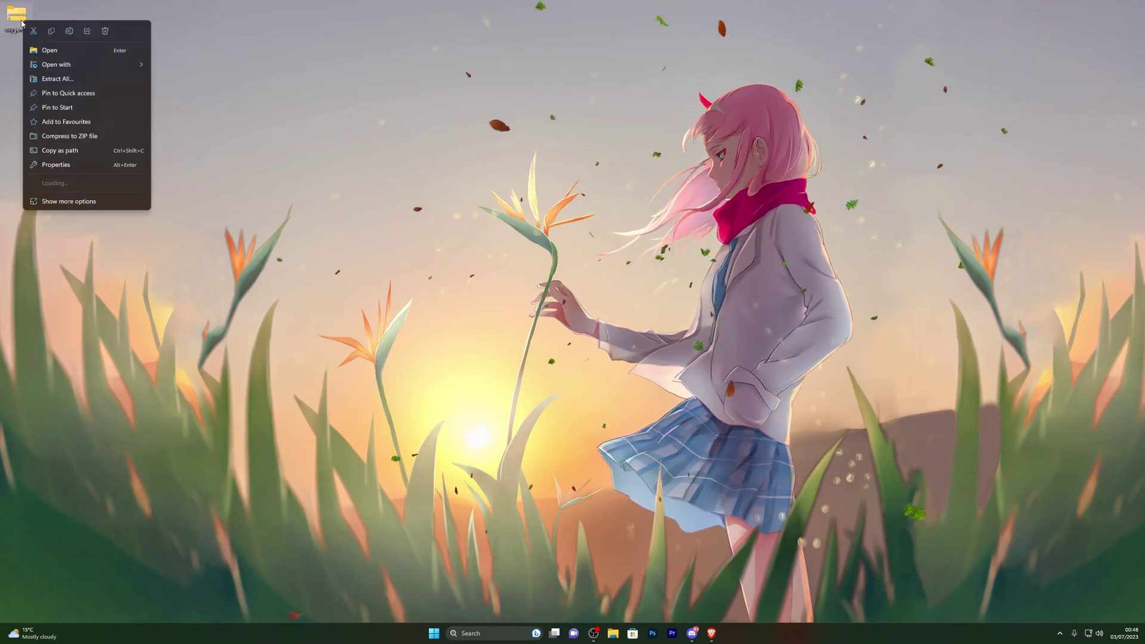
{"action": "left_click", "coordinate": [60, 80]}
{"action": "left_click", "coordinate": [652, 402]}
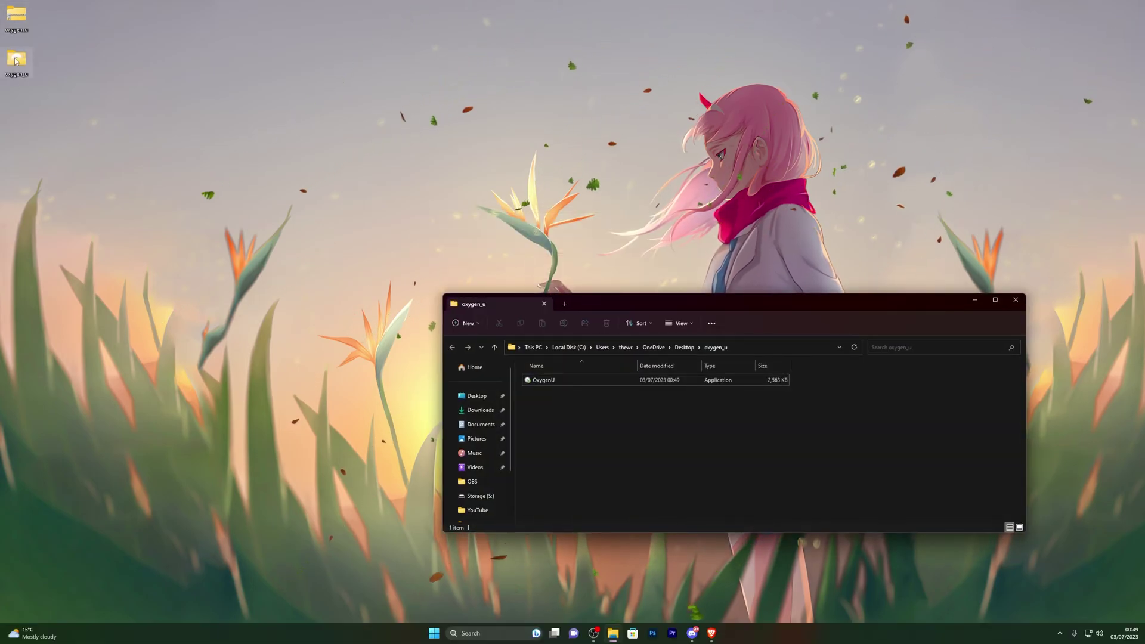
{"action": "left_click", "coordinate": [1016, 300]}
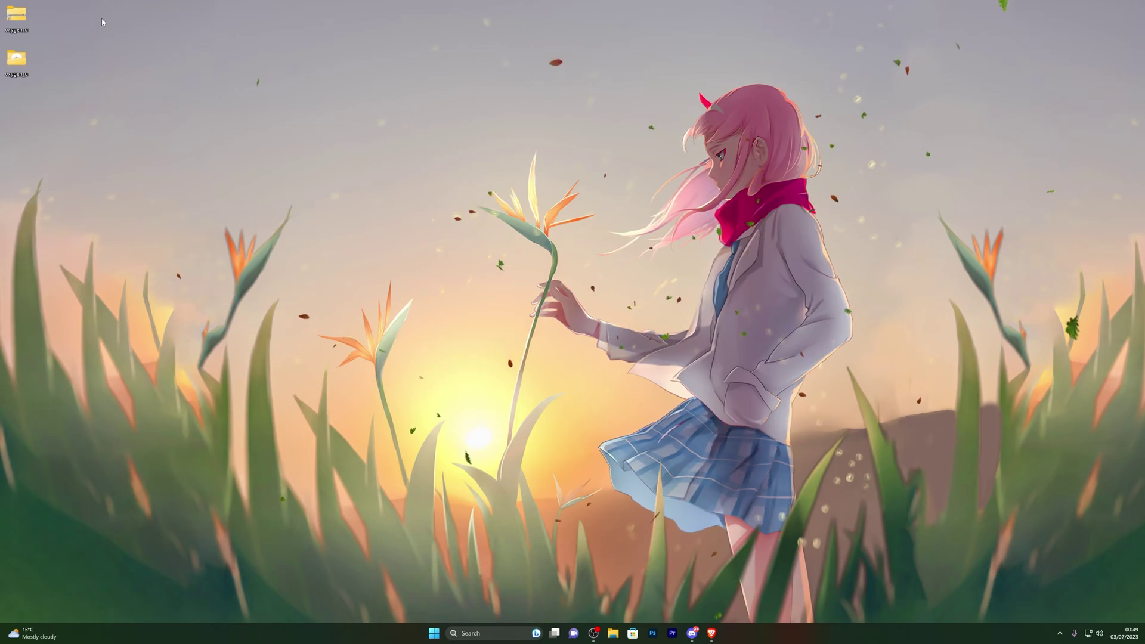
{"action": "right_click", "coordinate": [28, 33]}
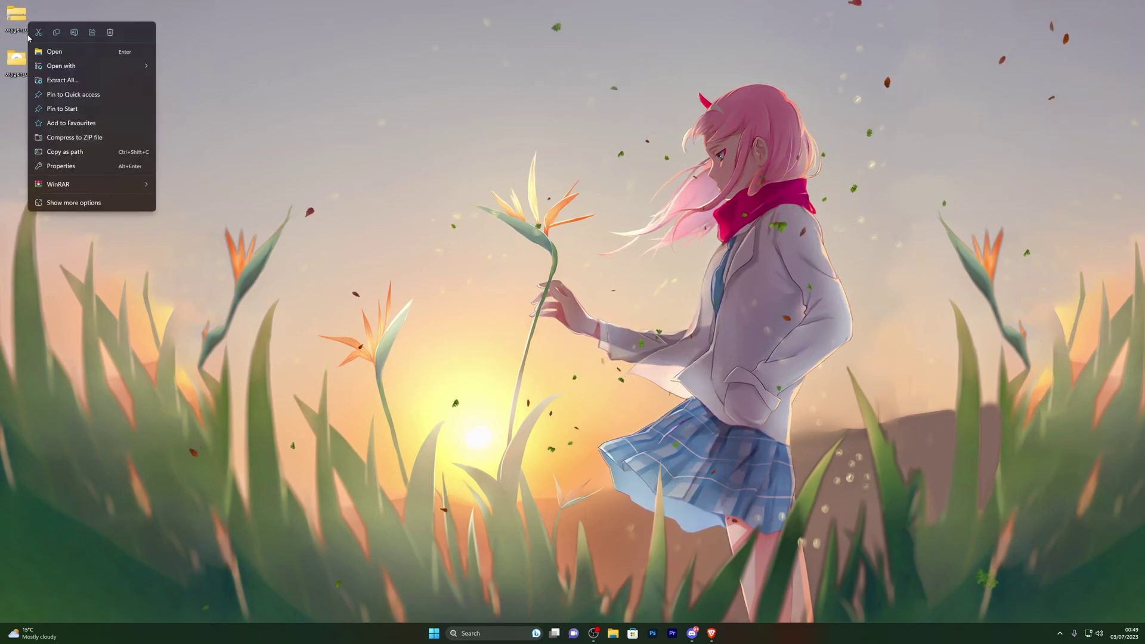
{"action": "left_click", "coordinate": [110, 32]}
- Reopen Windows Security's virus & threat protection settings by searching 'virus'
{"action": "key", "text": "super"}
{"action": "type", "text": "virus"}
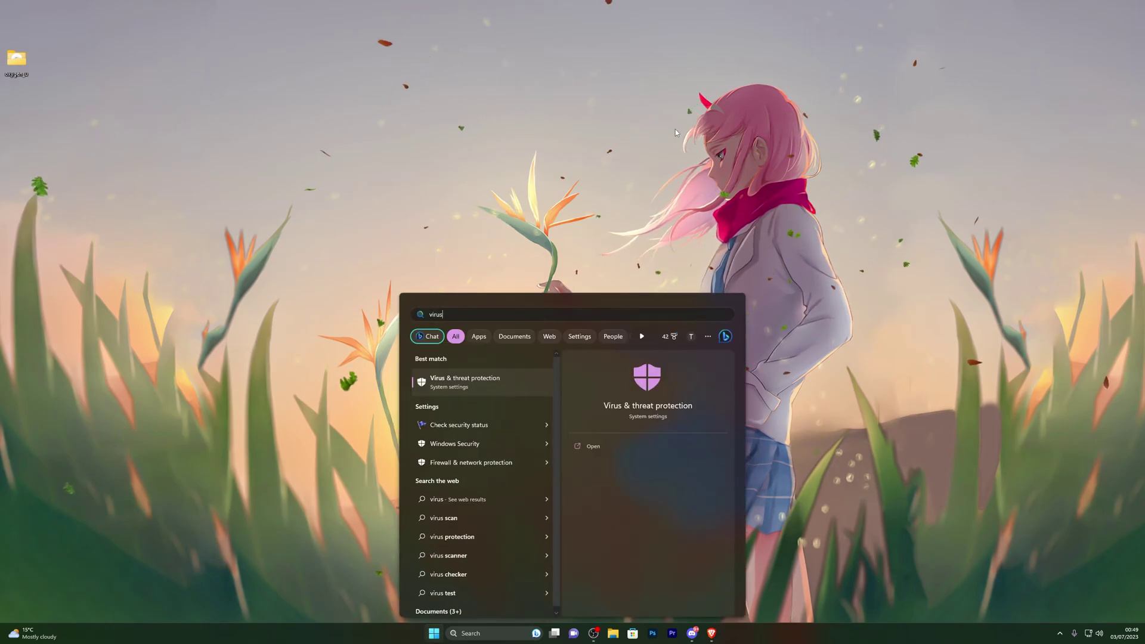
{"action": "key", "text": "Return"}
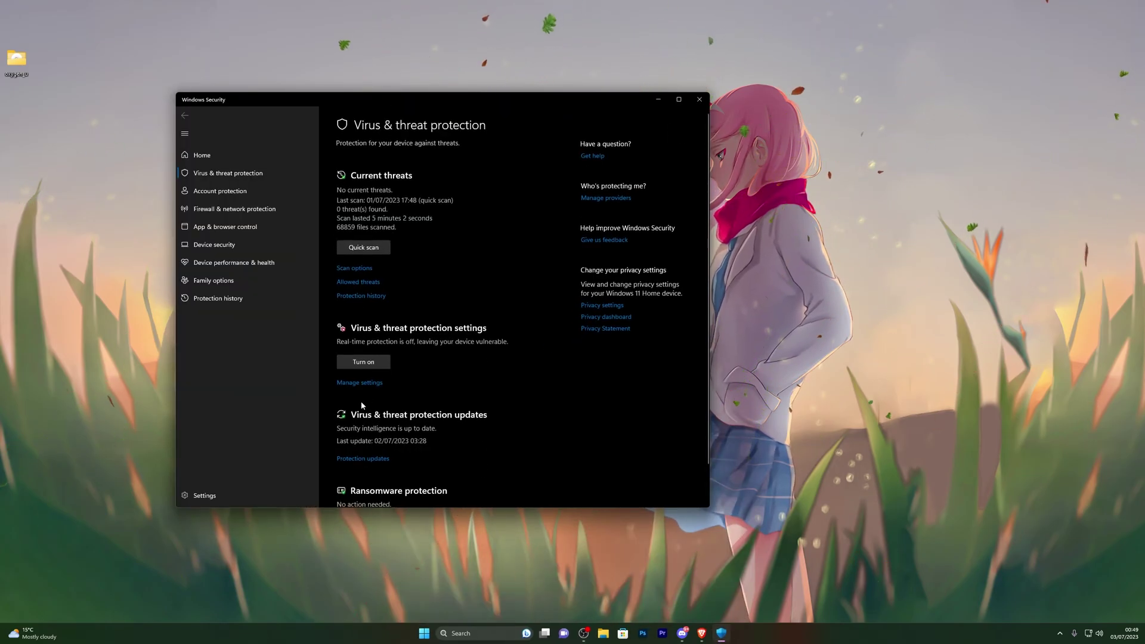
{"action": "left_click", "coordinate": [361, 383]}
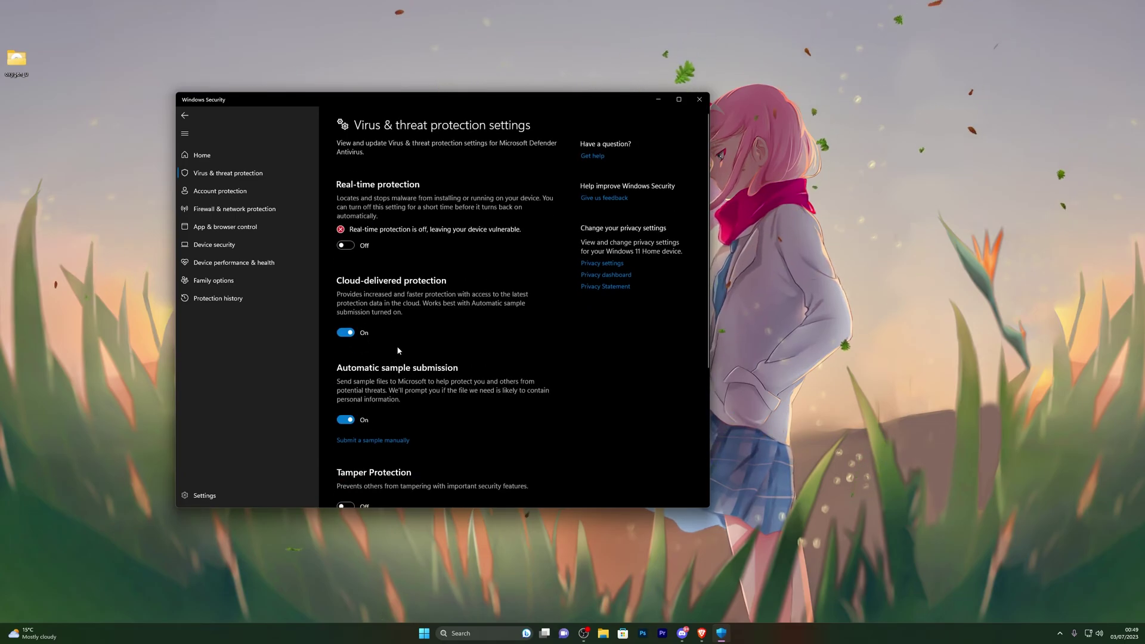
{"action": "scroll", "coordinate": [399, 350], "scroll_direction": "down", "scroll_amount": 3}
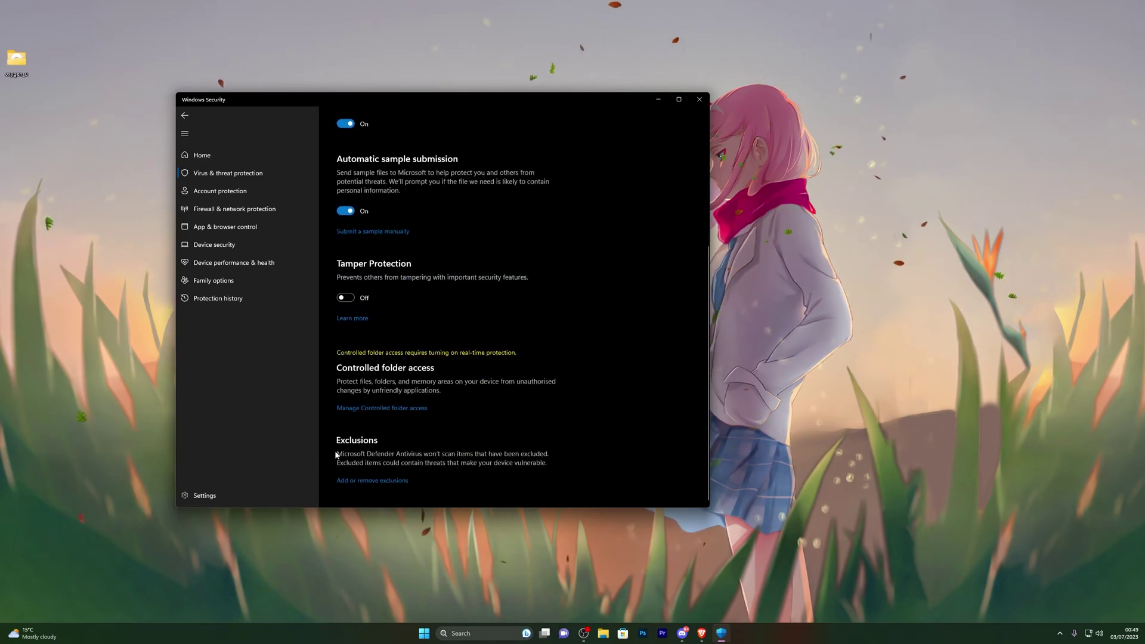
- Start adding a folder exclusion and browse the Select Folder dialog to the Desktop
{"action": "left_click", "coordinate": [346, 484]}
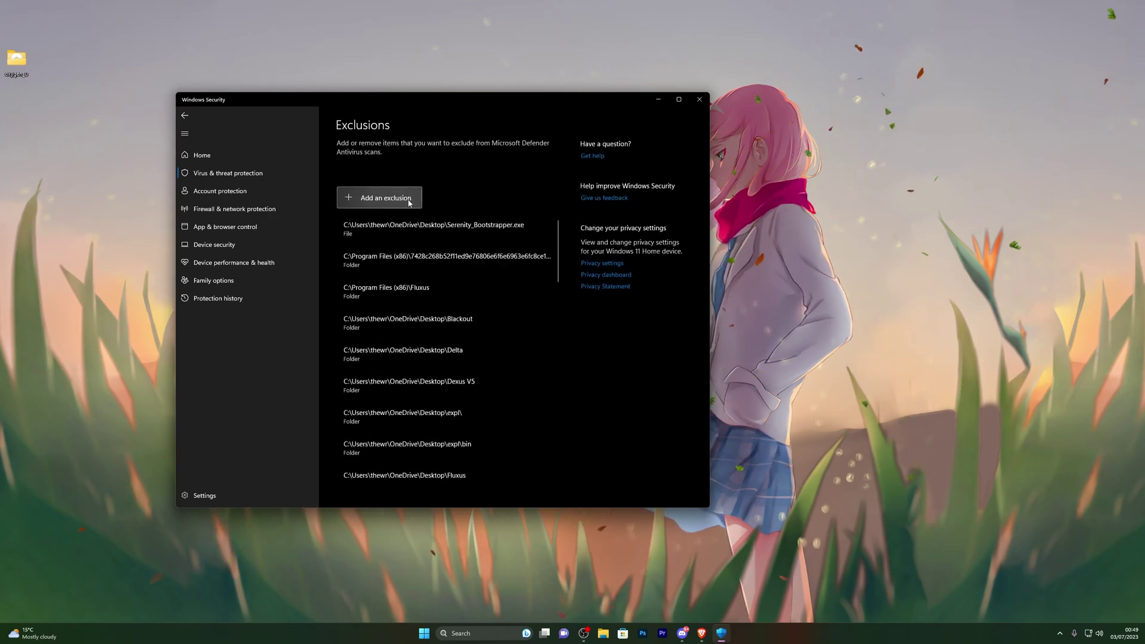
{"action": "left_click", "coordinate": [375, 204]}
{"action": "left_click", "coordinate": [372, 244]}
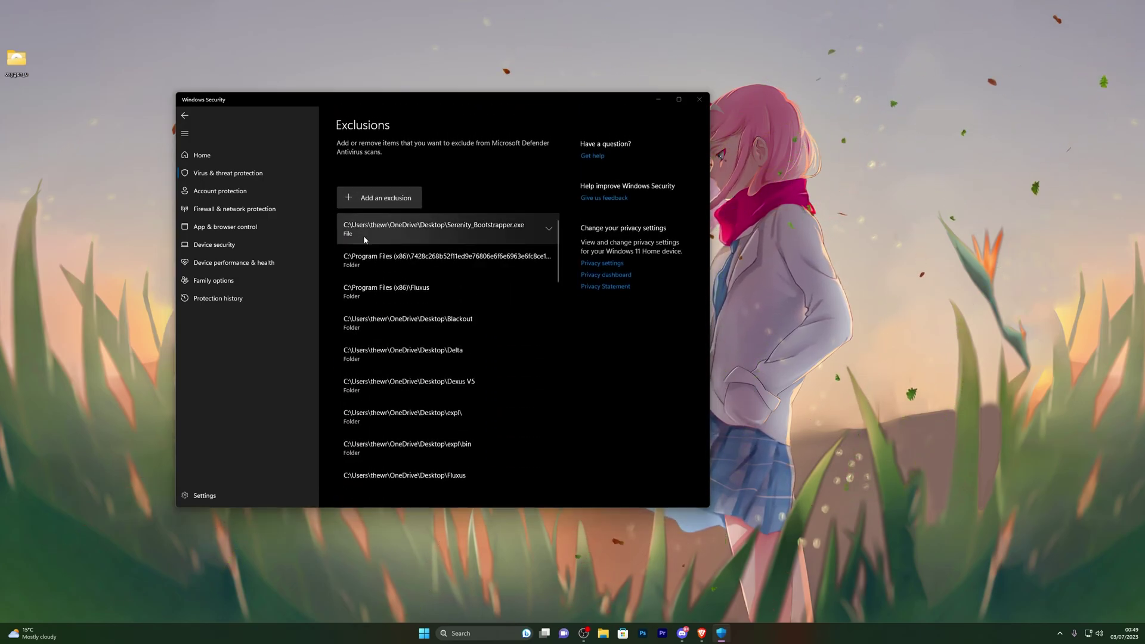
{"action": "scroll", "coordinate": [216, 209], "scroll_direction": "up", "scroll_amount": 1}
{"action": "left_click", "coordinate": [214, 180]}
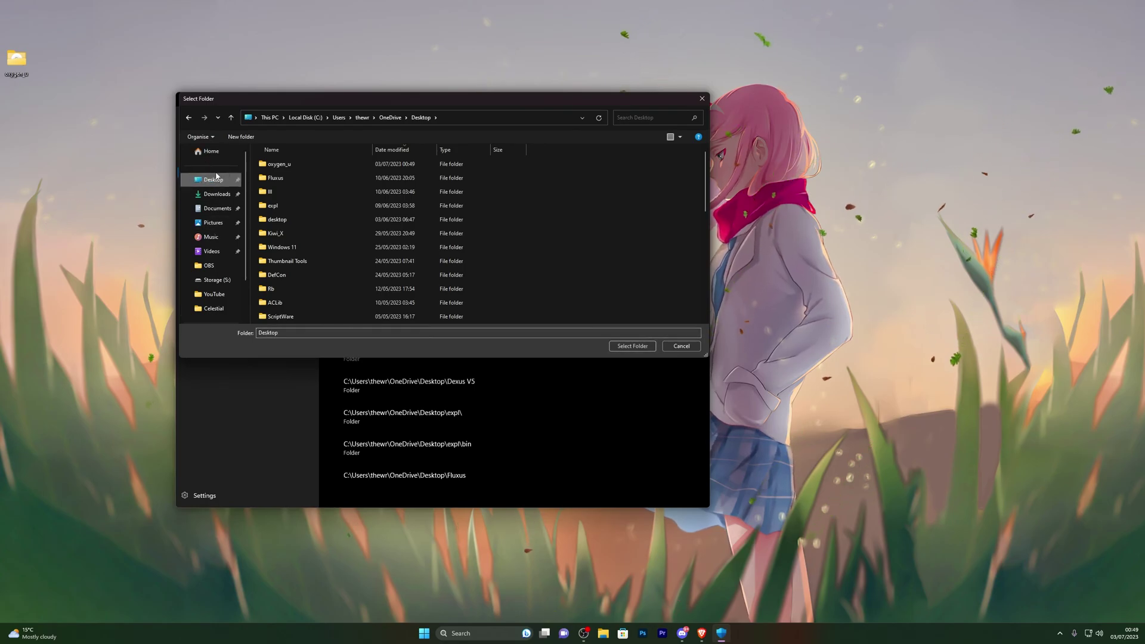
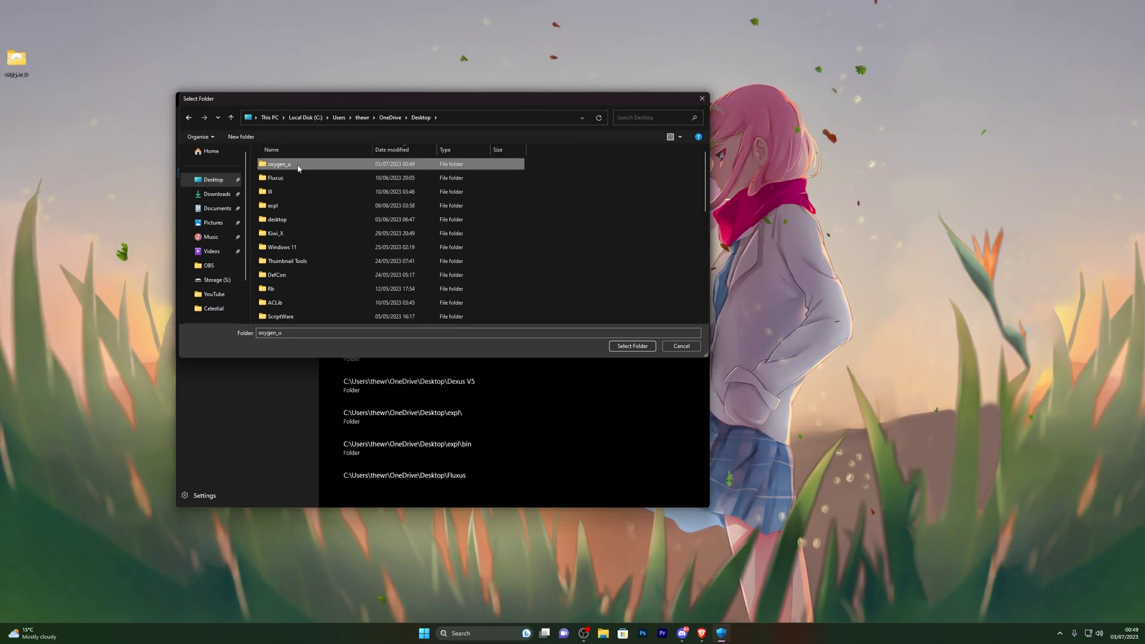
- Select the oxygen_u desktop folder as the antivirus exclusion
{"action": "double_click", "coordinate": [291, 169]}
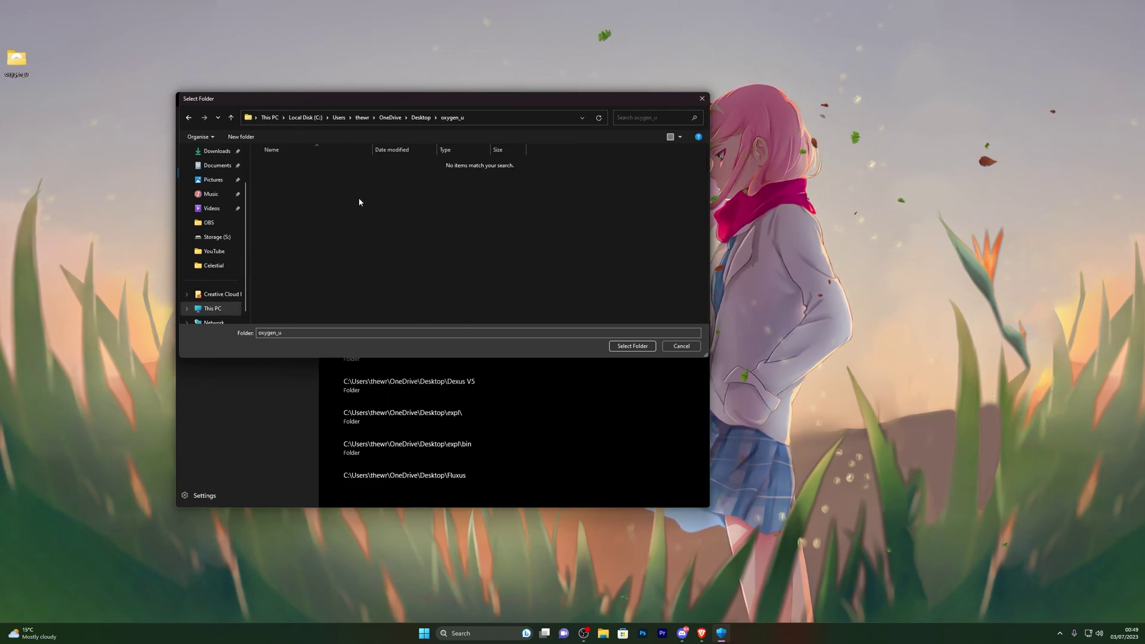
{"action": "left_click", "coordinate": [195, 119]}
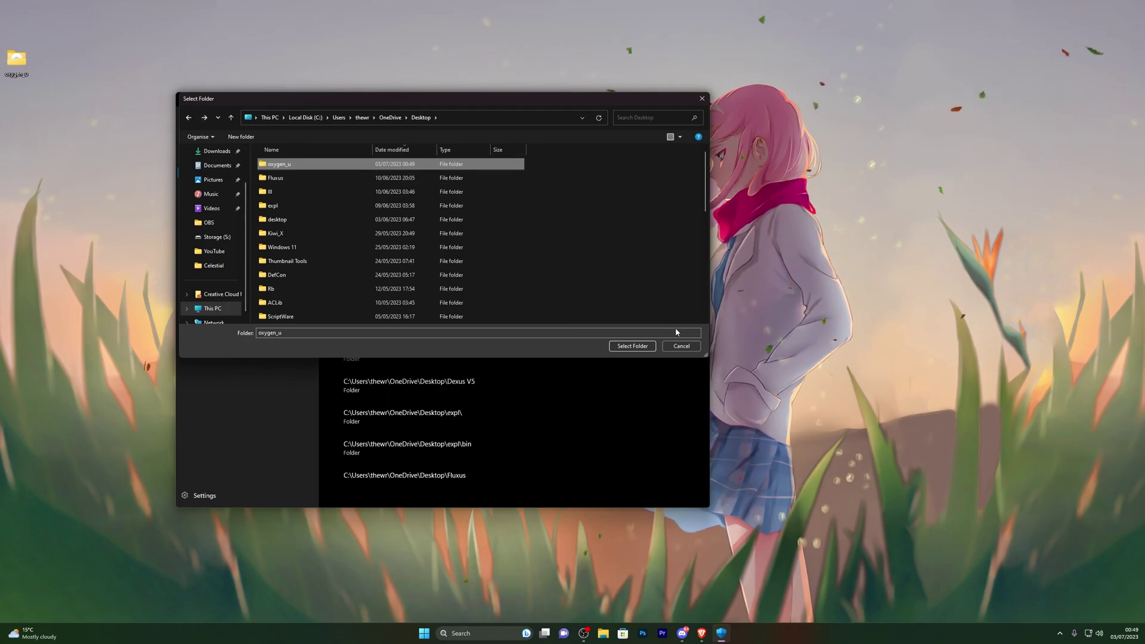
{"action": "left_click", "coordinate": [633, 346]}
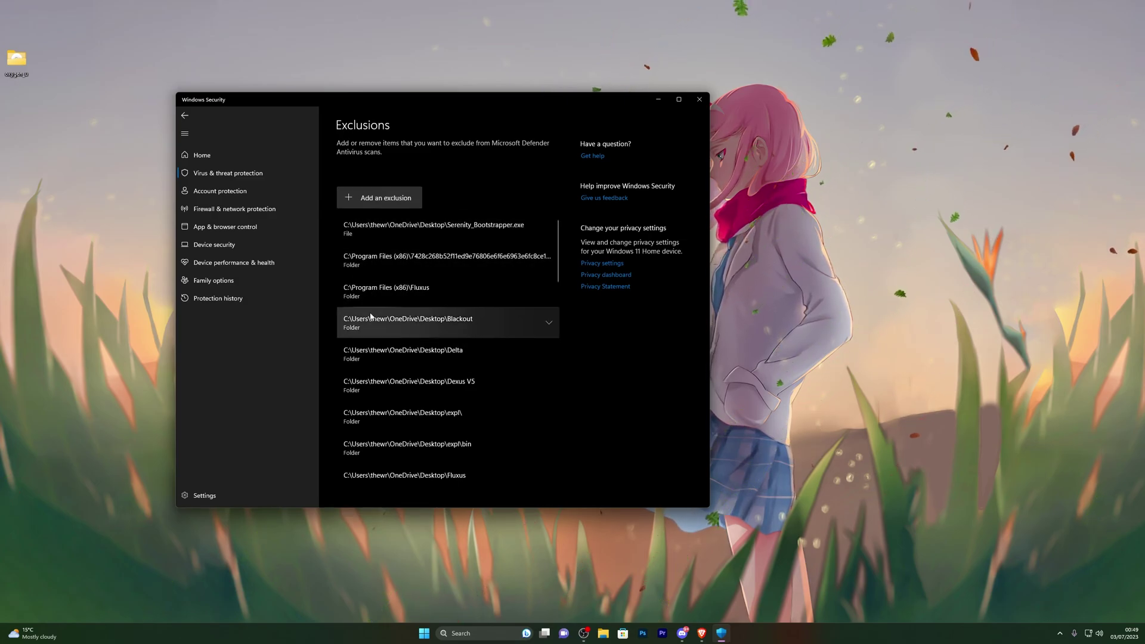
- Return to the Virus & threat protection settings and close Windows Security
{"action": "left_click", "coordinate": [187, 119]}
{"action": "scroll", "coordinate": [422, 292], "scroll_direction": "up", "scroll_amount": 10}
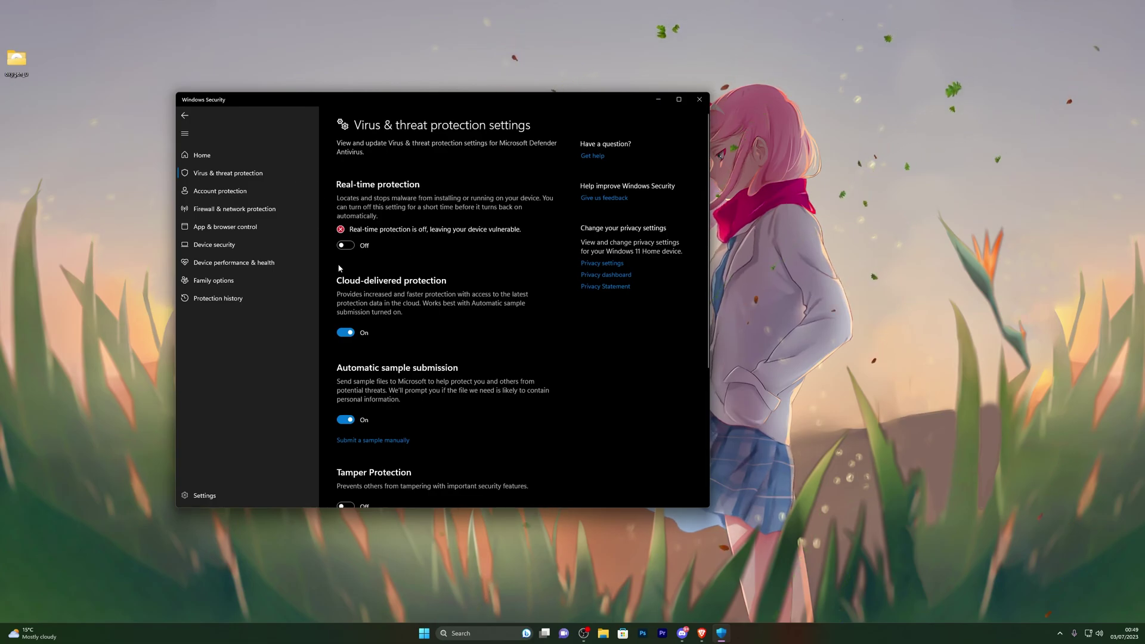
{"action": "left_click", "coordinate": [698, 100]}
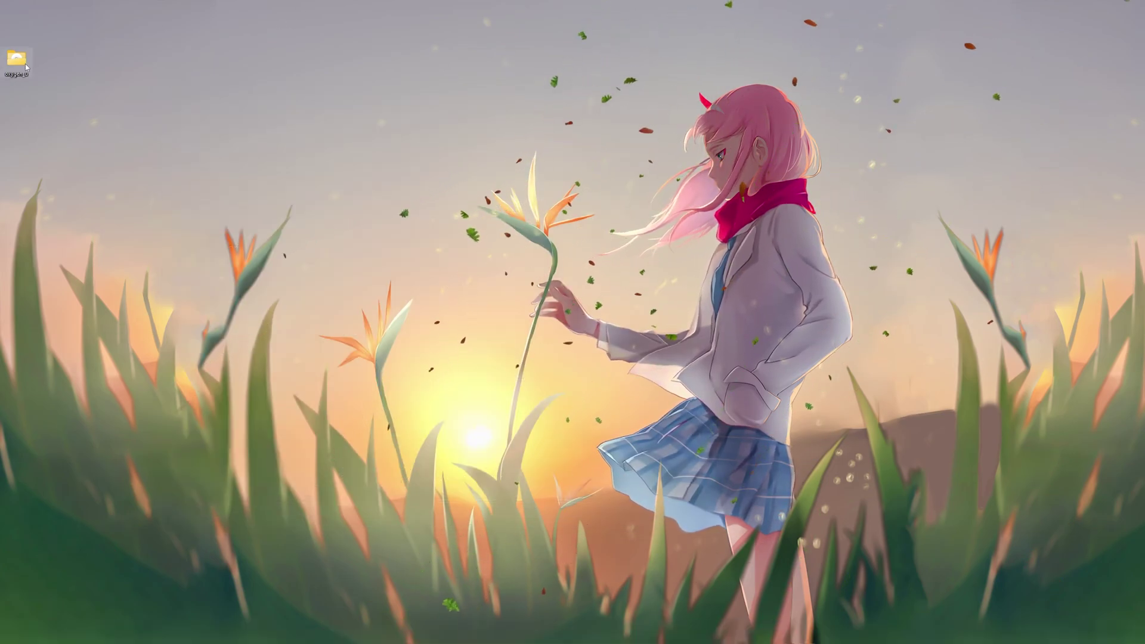
- Open the oxygen_u folder and run OxygenU despite the SmartScreen malicious-file warning
{"action": "double_click", "coordinate": [17, 17]}
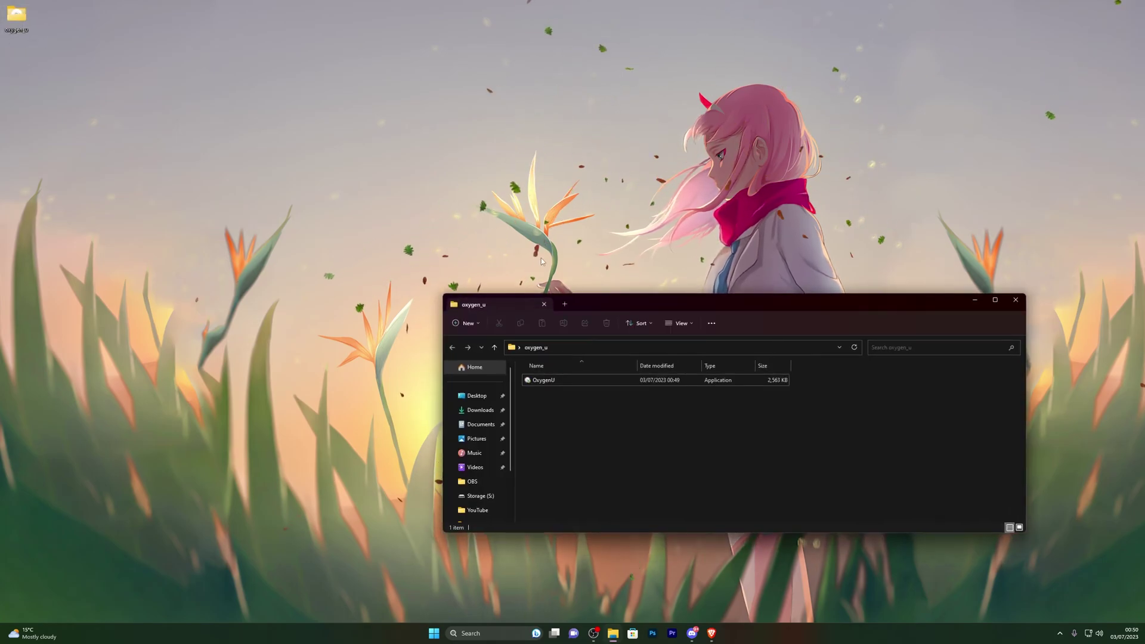
{"action": "double_click", "coordinate": [560, 381]}
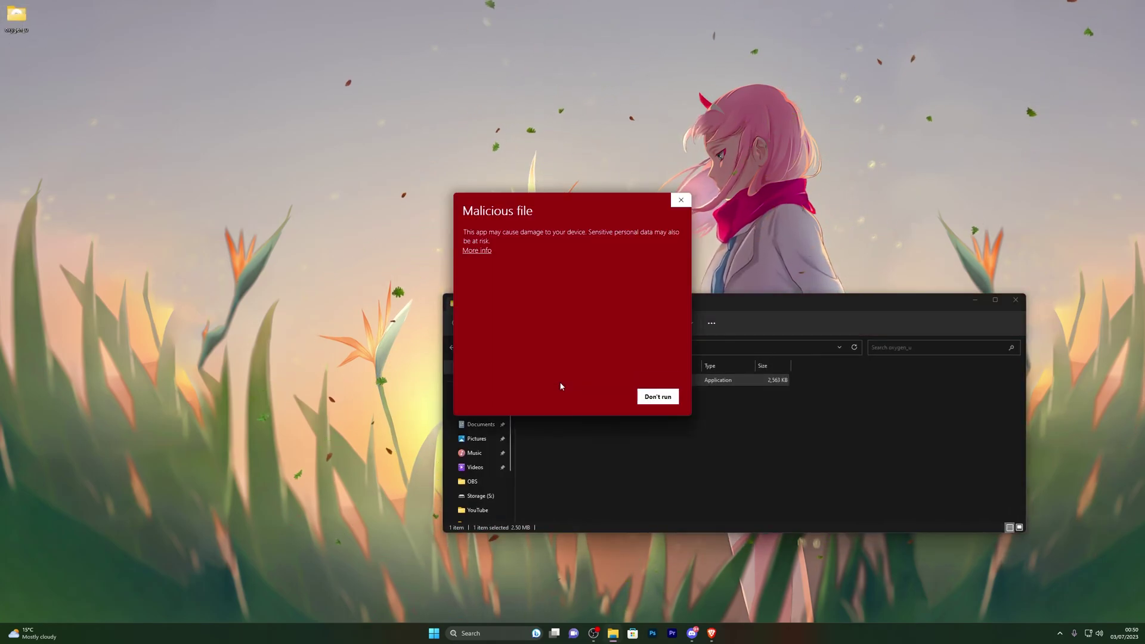
{"action": "left_click_drag", "start_coordinate": [596, 197], "coordinate": [790, 201]}
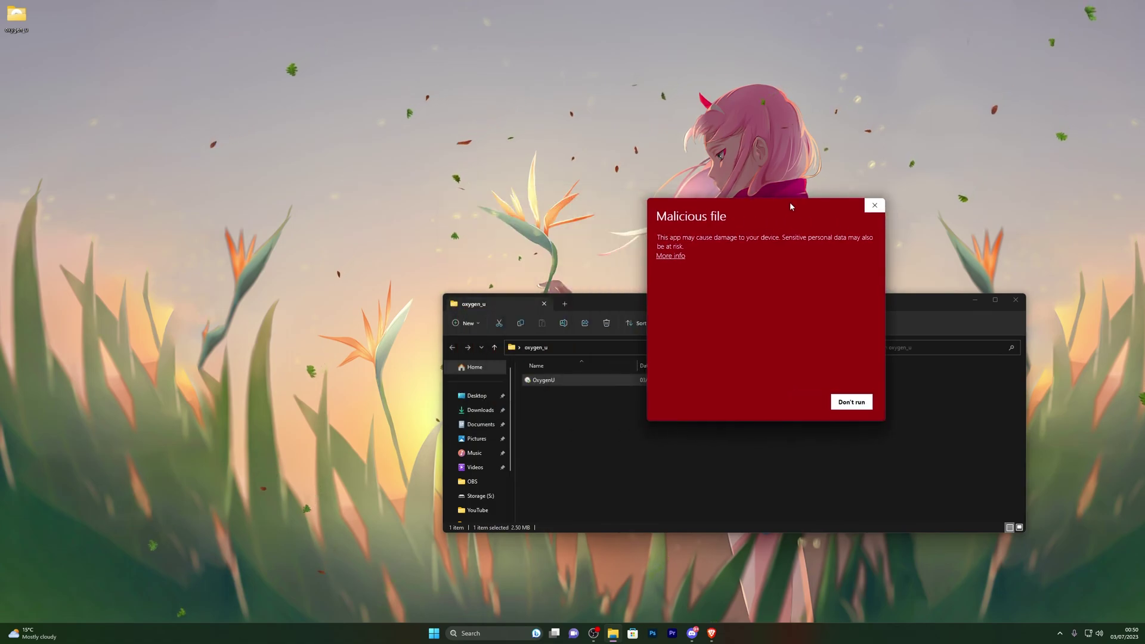
{"action": "left_click", "coordinate": [670, 256]}
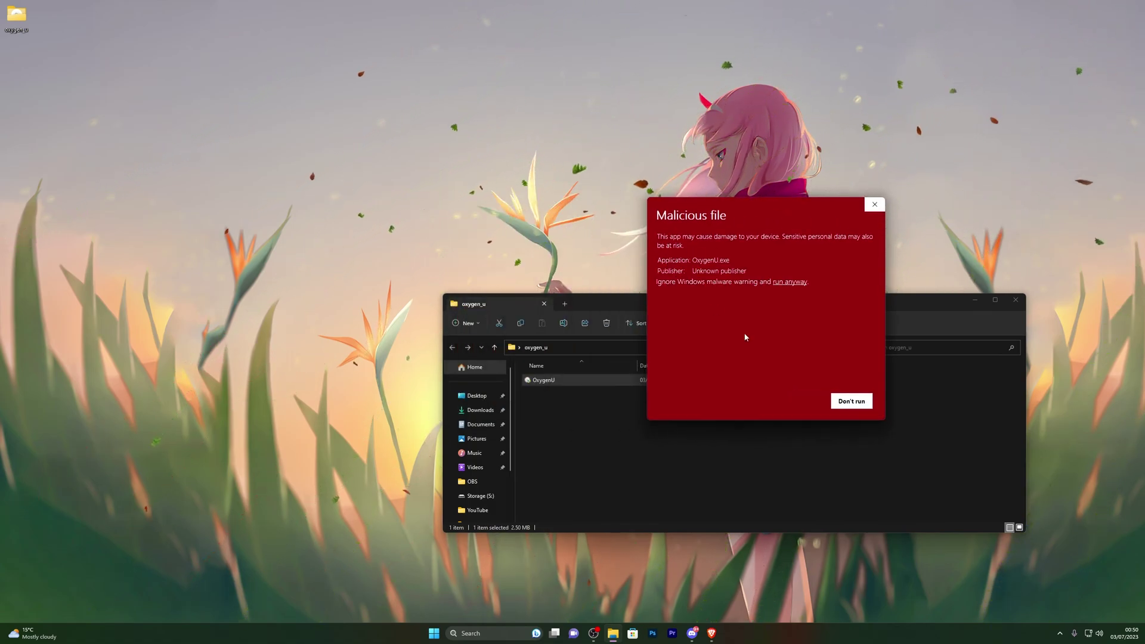
{"action": "left_click", "coordinate": [790, 282]}
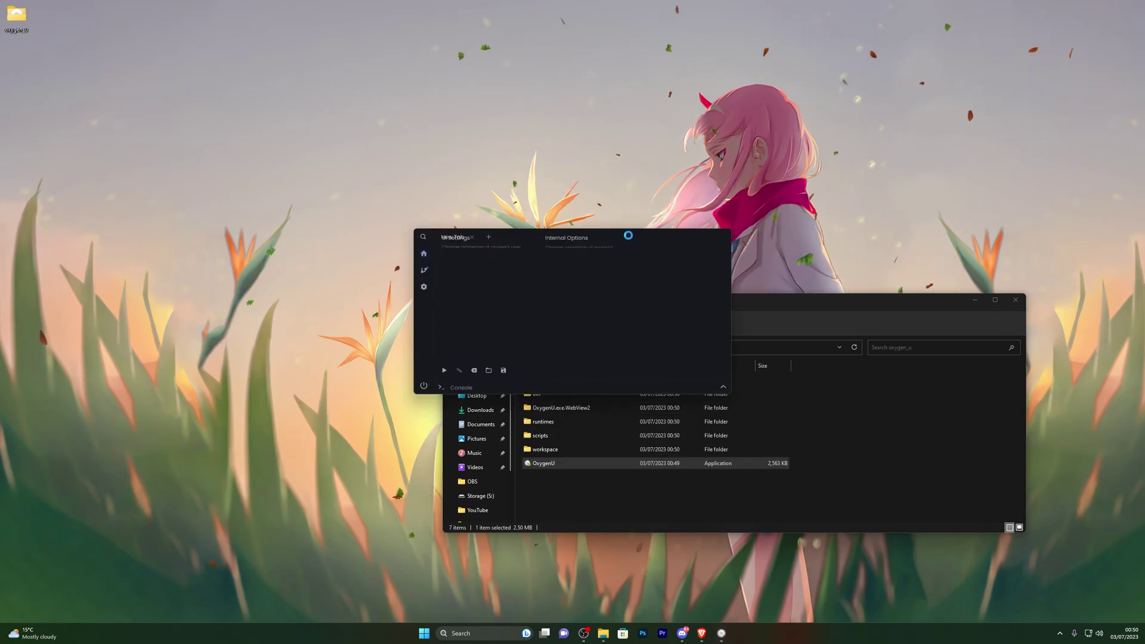
- Move the Oxygen U editor window up and left and make it taller
{"action": "left_click_drag", "start_coordinate": [583, 235], "coordinate": [396, 197]}
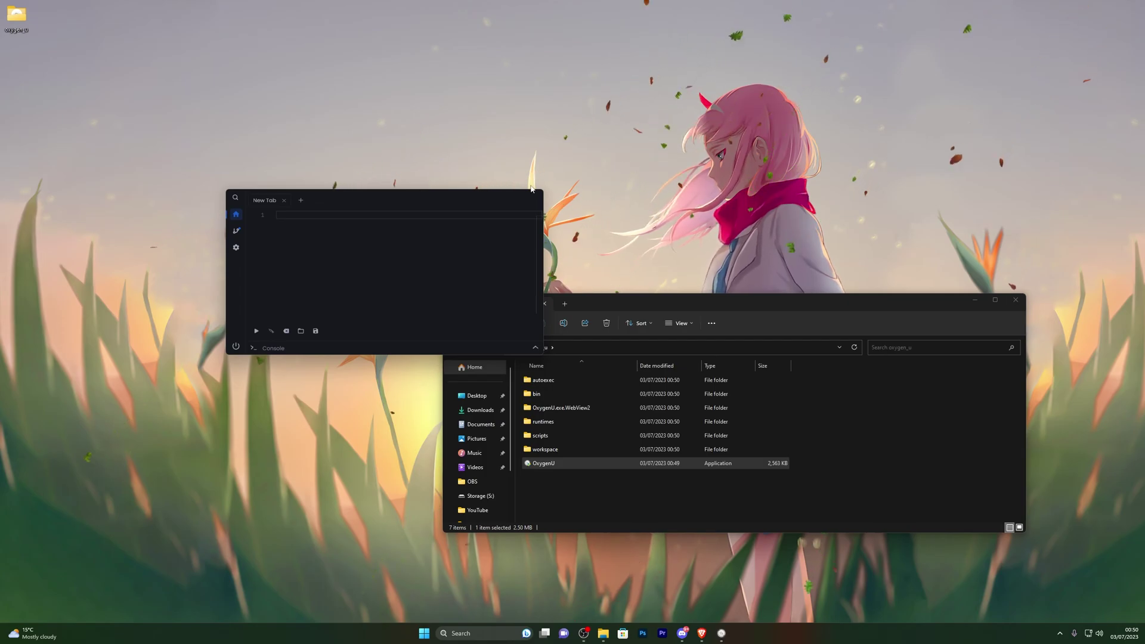
{"action": "left_click_drag", "start_coordinate": [491, 184], "coordinate": [468, 195]}
- Open Oxygen U settings, rearrange the folder window and turn off Top Most
{"action": "left_click", "coordinate": [235, 252]}
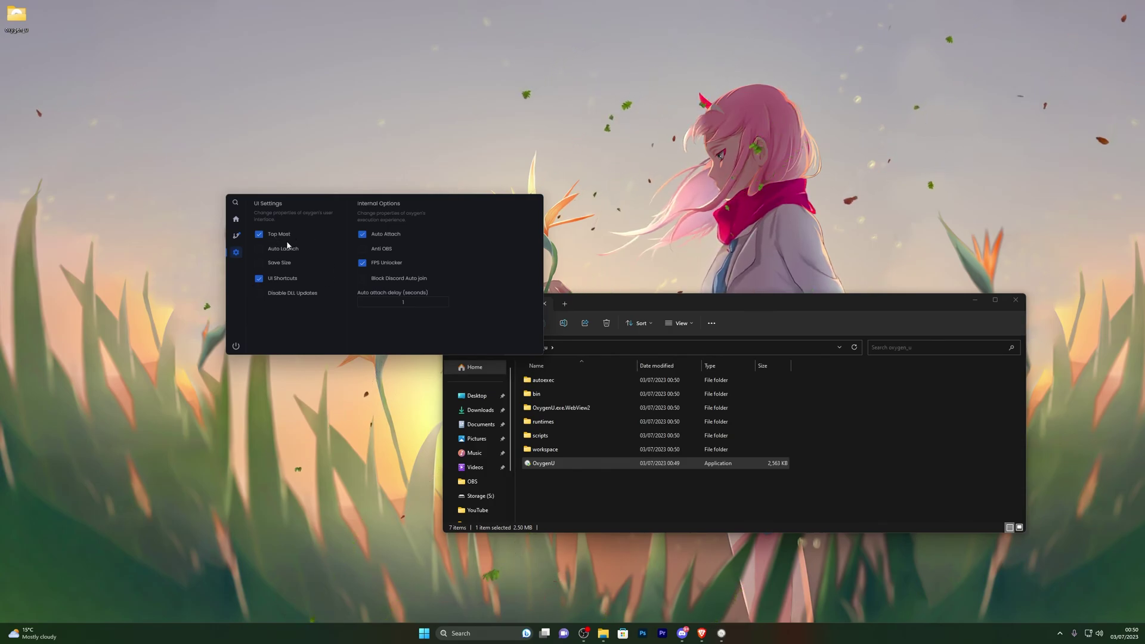
{"action": "left_click_drag", "start_coordinate": [617, 302], "coordinate": [431, 160]}
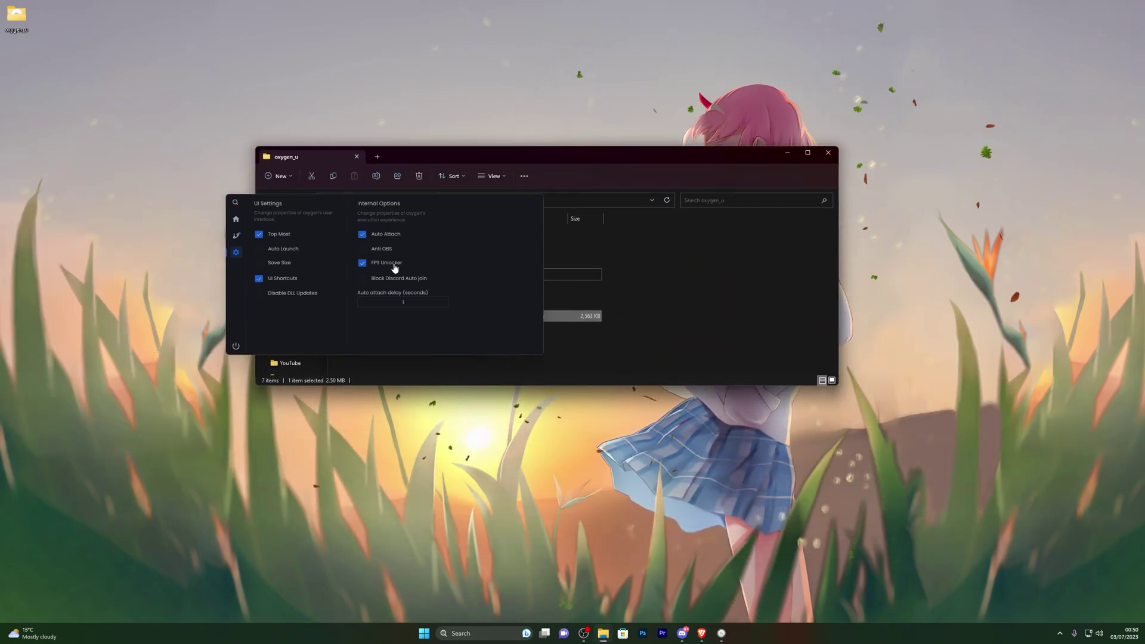
{"action": "left_click", "coordinate": [612, 282]}
{"action": "left_click_drag", "start_coordinate": [574, 164], "coordinate": [431, 179]}
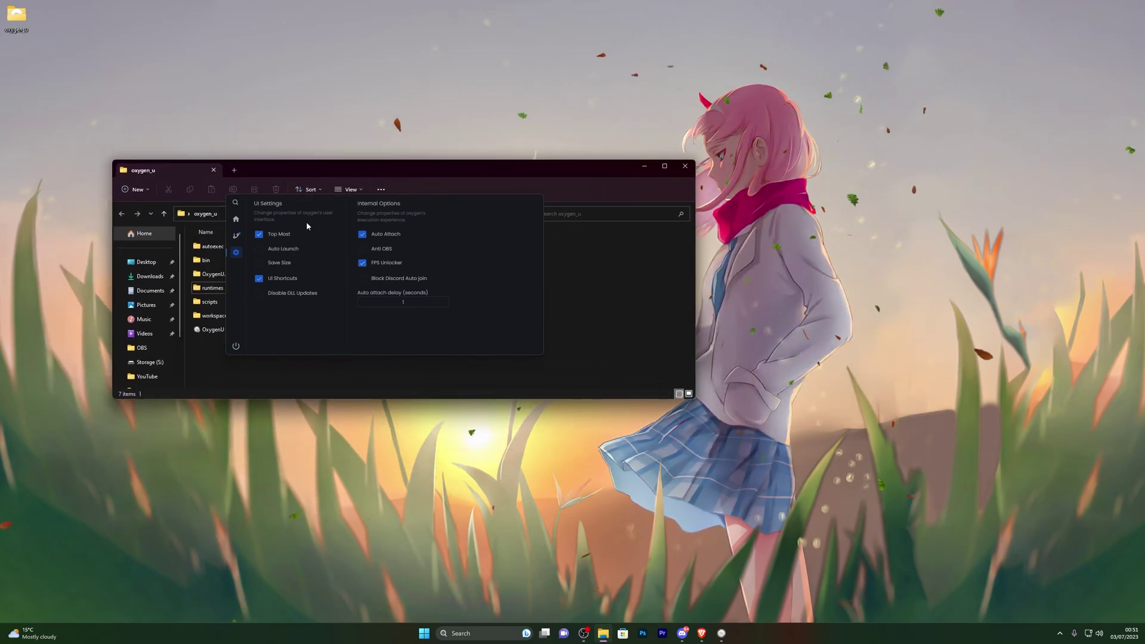
{"action": "left_click", "coordinate": [269, 238]}
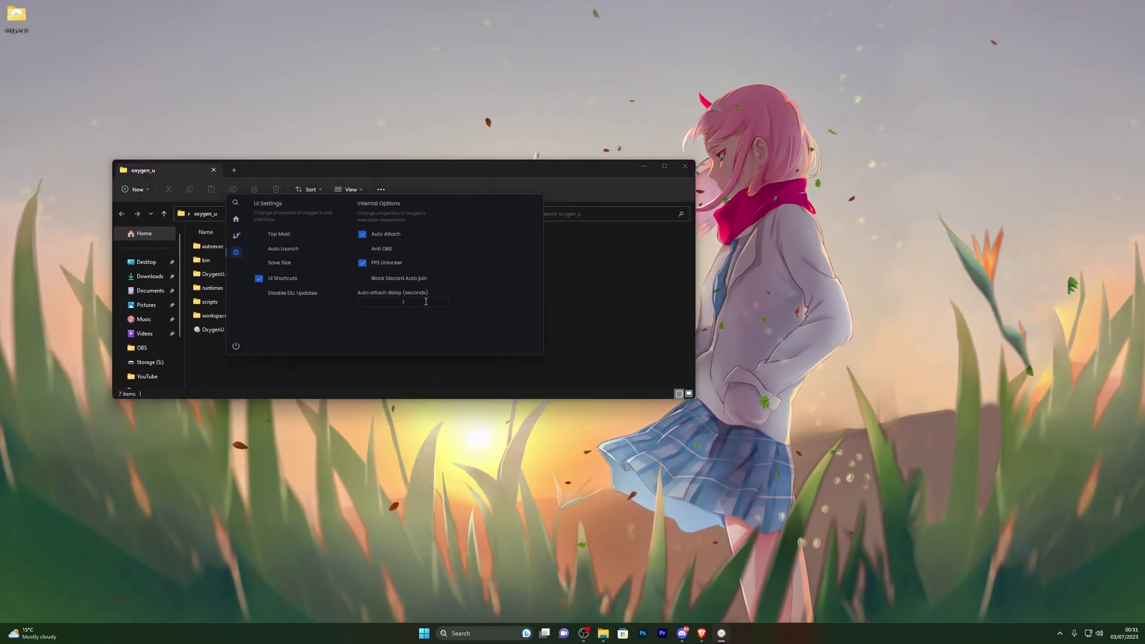
{"action": "left_click_drag", "start_coordinate": [565, 172], "coordinate": [505, 168]}
{"action": "left_click_drag", "start_coordinate": [642, 166], "coordinate": [690, 167]}
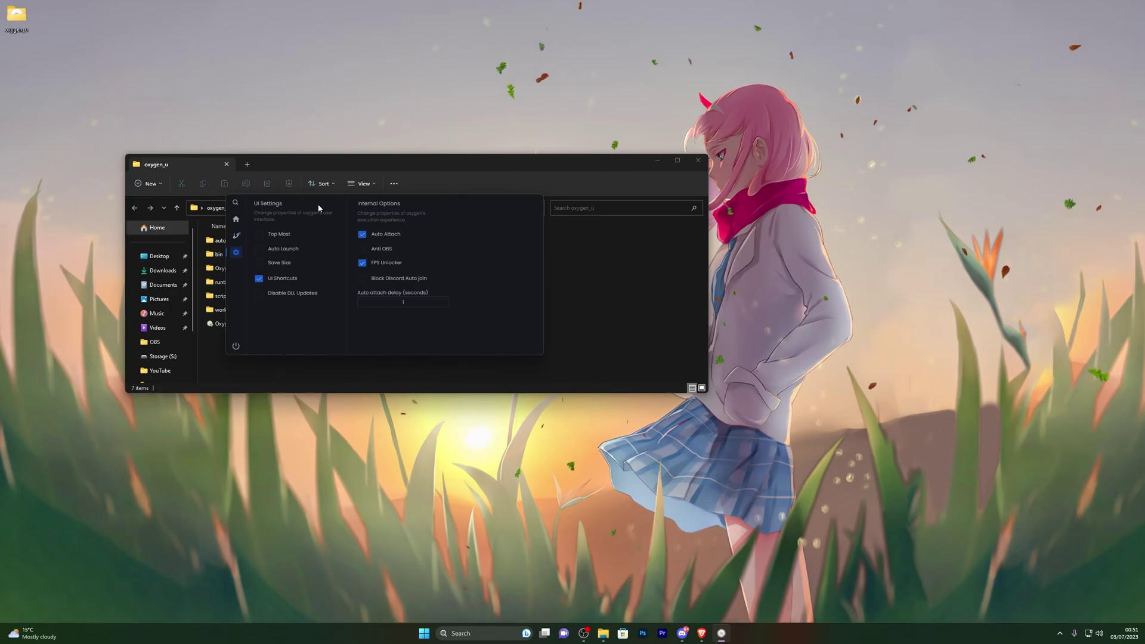
- Re-enable Top Most, turn on Save Size, return to the editor and open Microsoft Store
{"action": "left_click_drag", "start_coordinate": [317, 204], "coordinate": [476, 207]}
{"action": "left_click", "coordinate": [424, 242]}
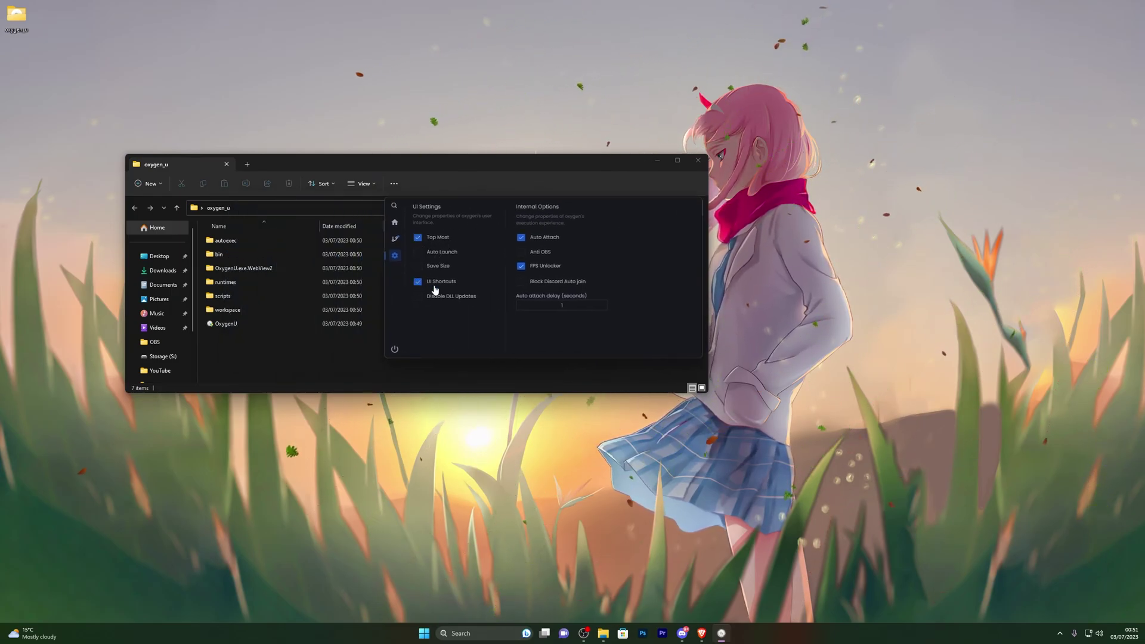
{"action": "left_click_drag", "start_coordinate": [436, 272], "coordinate": [370, 273]}
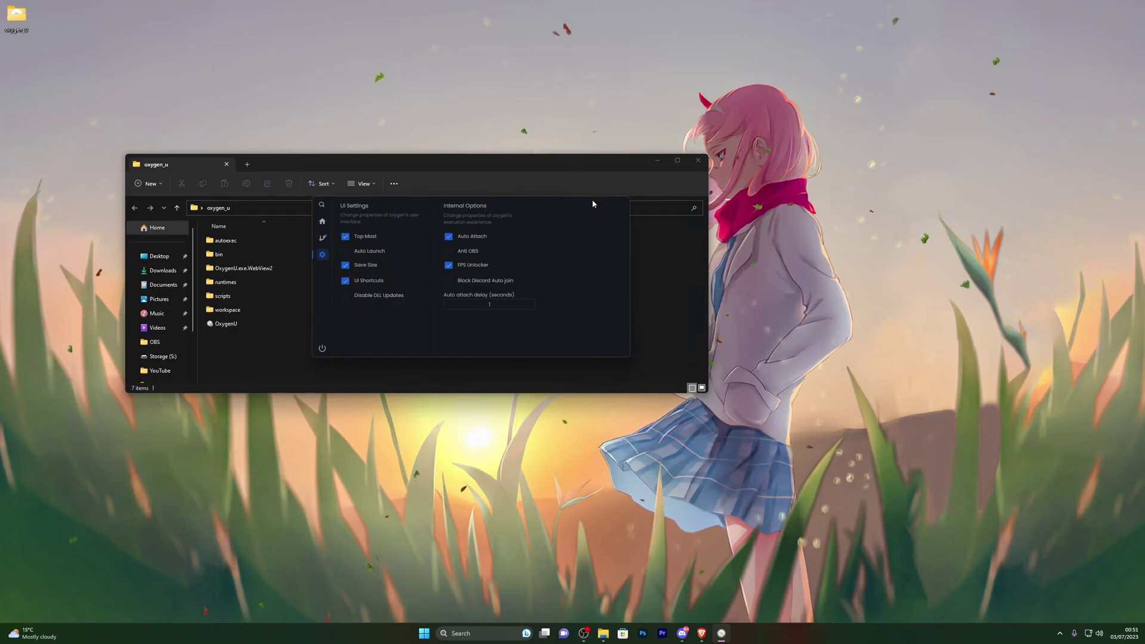
{"action": "left_click_drag", "start_coordinate": [555, 203], "coordinate": [488, 189]}
{"action": "mouse_move", "coordinate": [248, 184]}
{"action": "left_mouse_down"}
{"action": "mouse_move", "coordinate": [248, 154]}
{"action": "mouse_move", "coordinate": [247, 186]}
{"action": "left_mouse_up"}
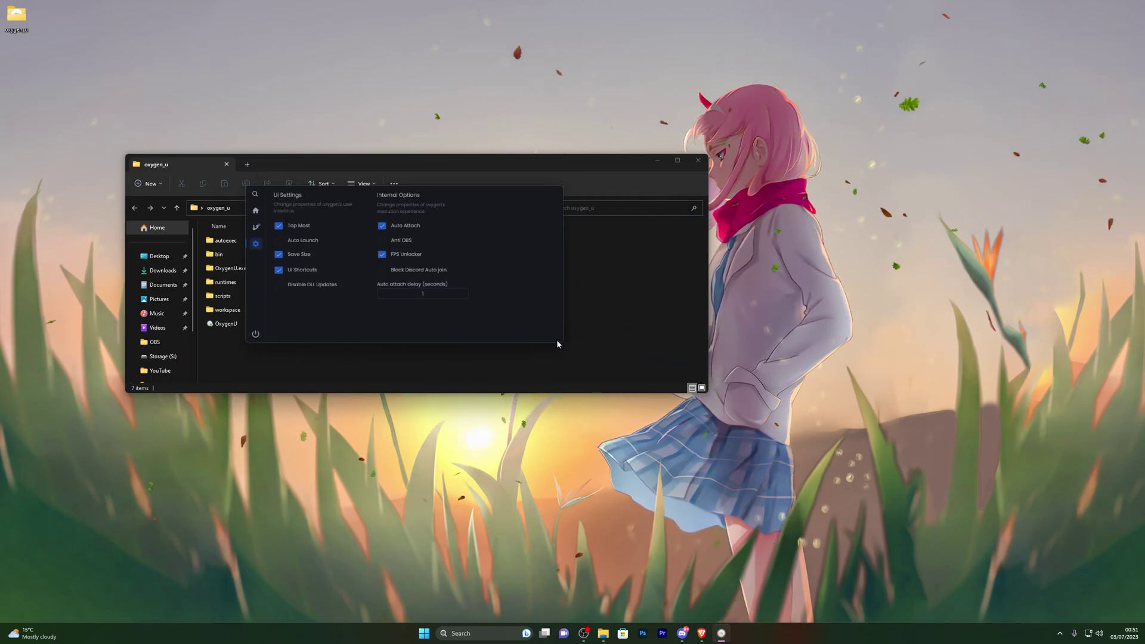
{"action": "left_click_drag", "start_coordinate": [461, 191], "coordinate": [531, 218]}
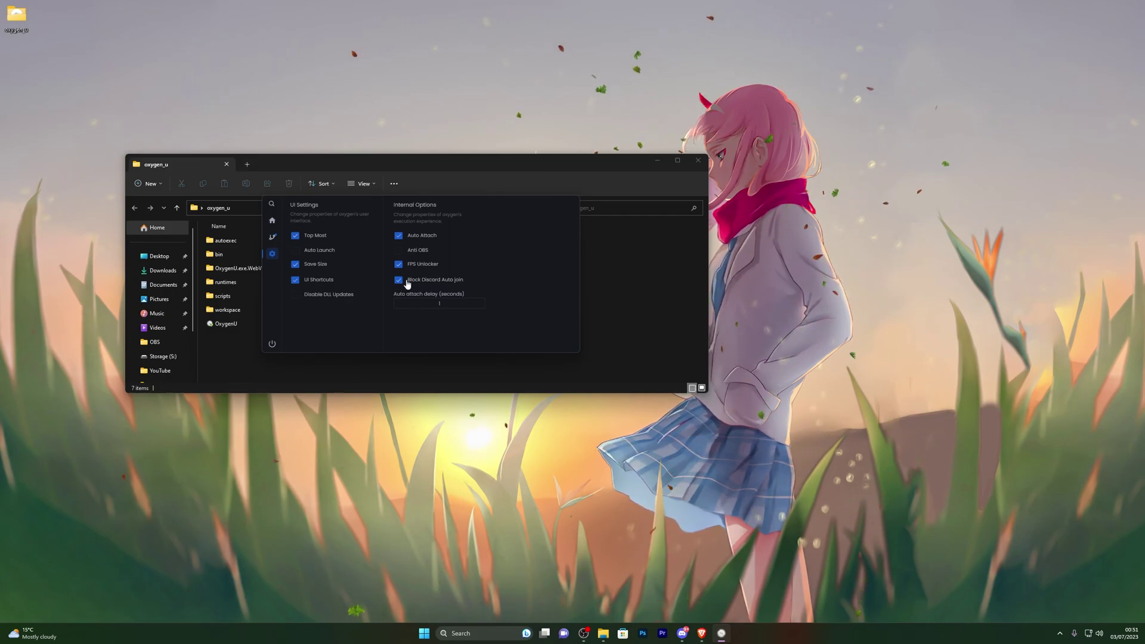
{"action": "left_click", "coordinate": [272, 222]}
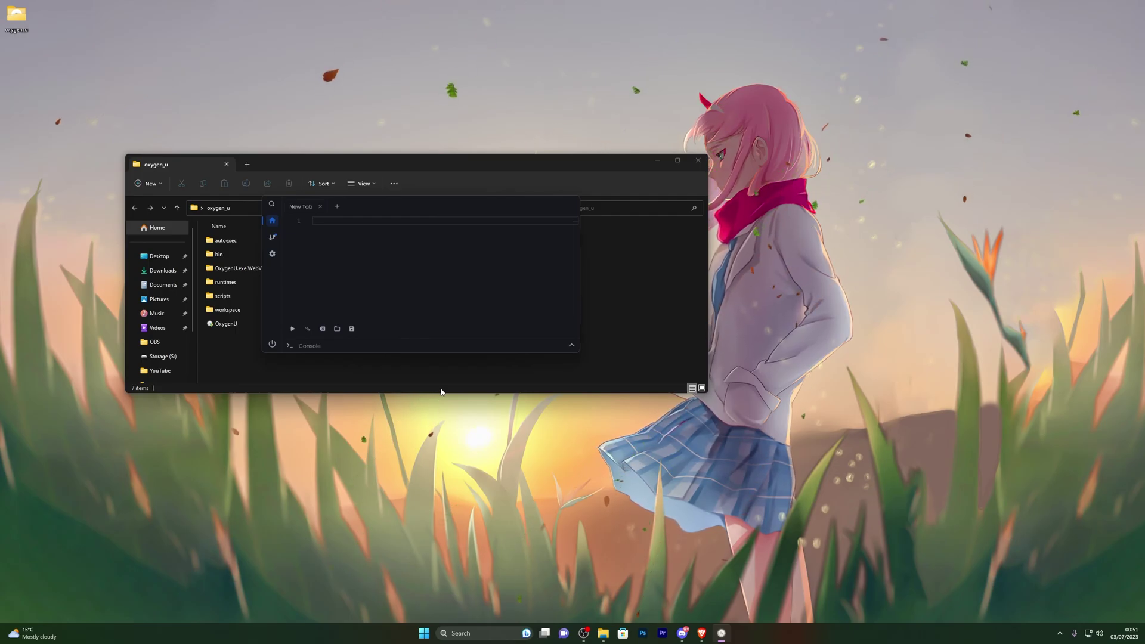
{"action": "left_click", "coordinate": [624, 634]}
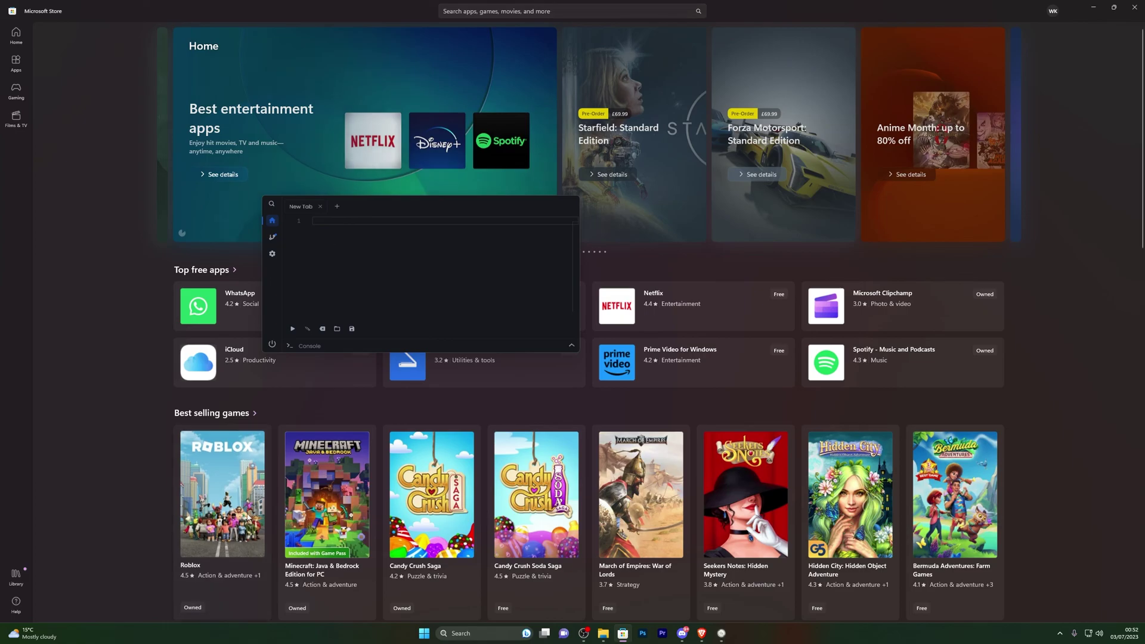
- Launch Roblox from its Microsoft Store page, then search the Start menu for 'micro'
{"action": "left_click", "coordinate": [222, 496]}
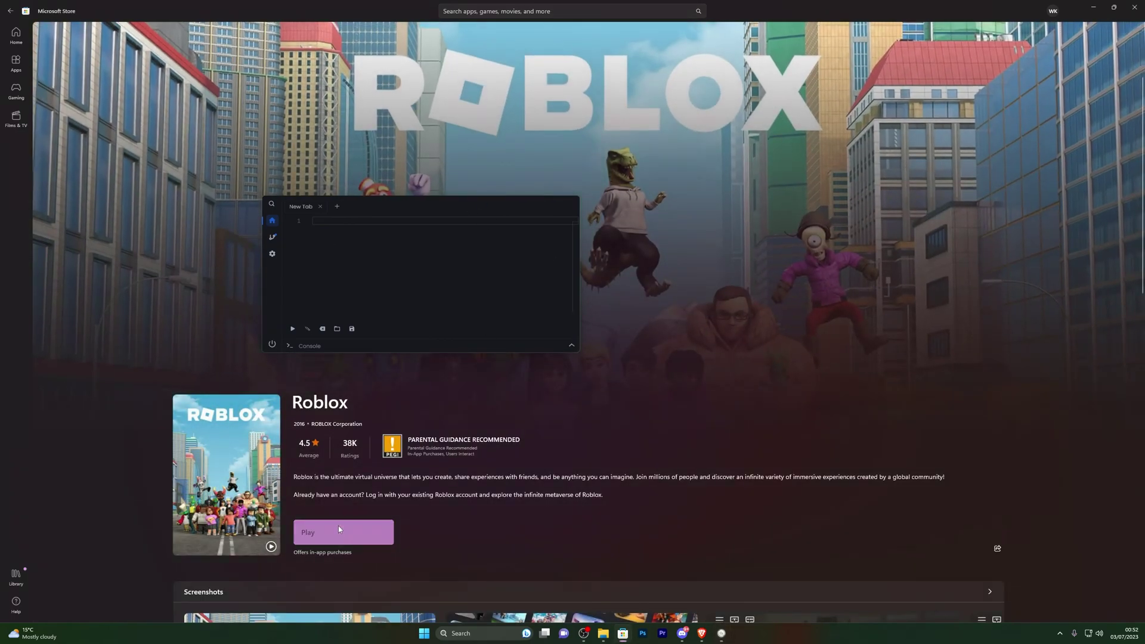
{"action": "left_click", "coordinate": [338, 528]}
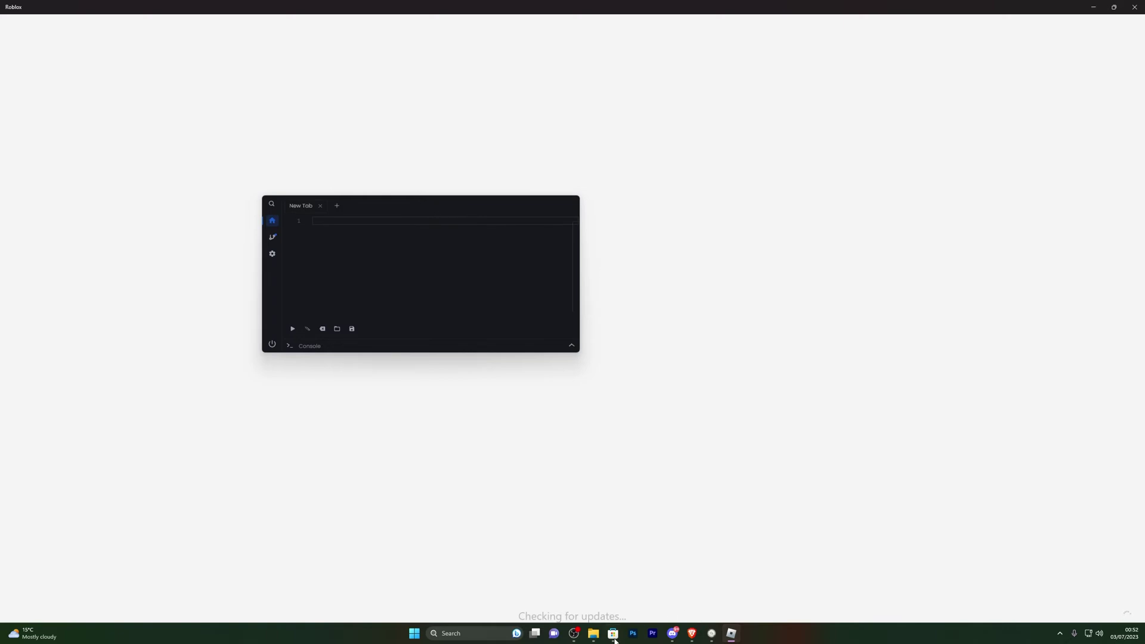
{"action": "key", "text": "super"}
{"action": "type", "text": "m"}
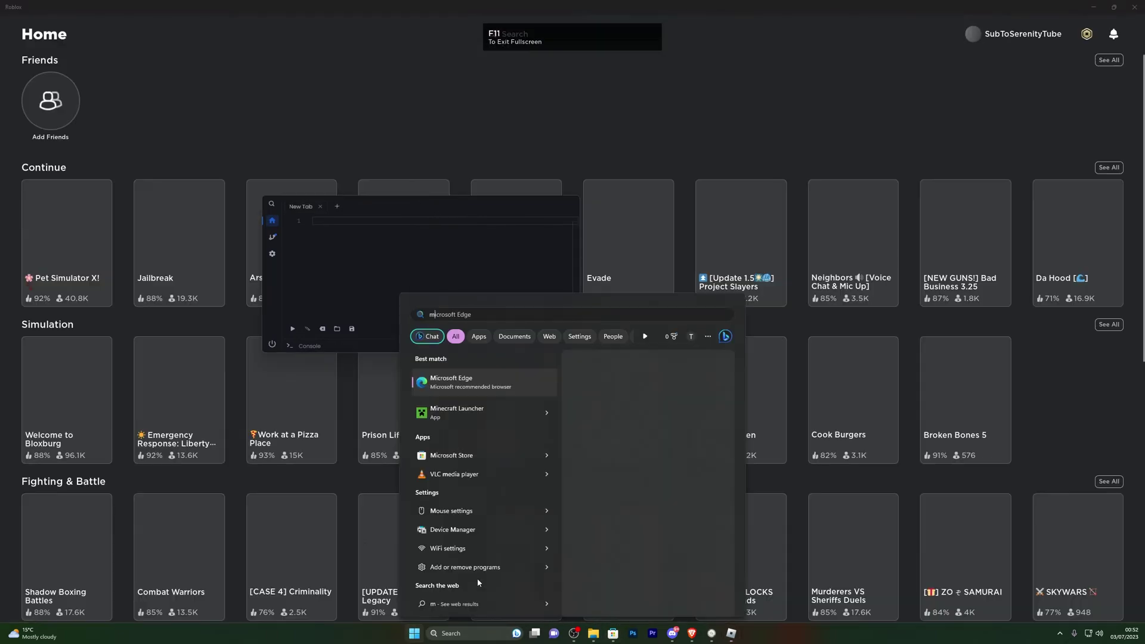
{"action": "type", "text": "icro"}
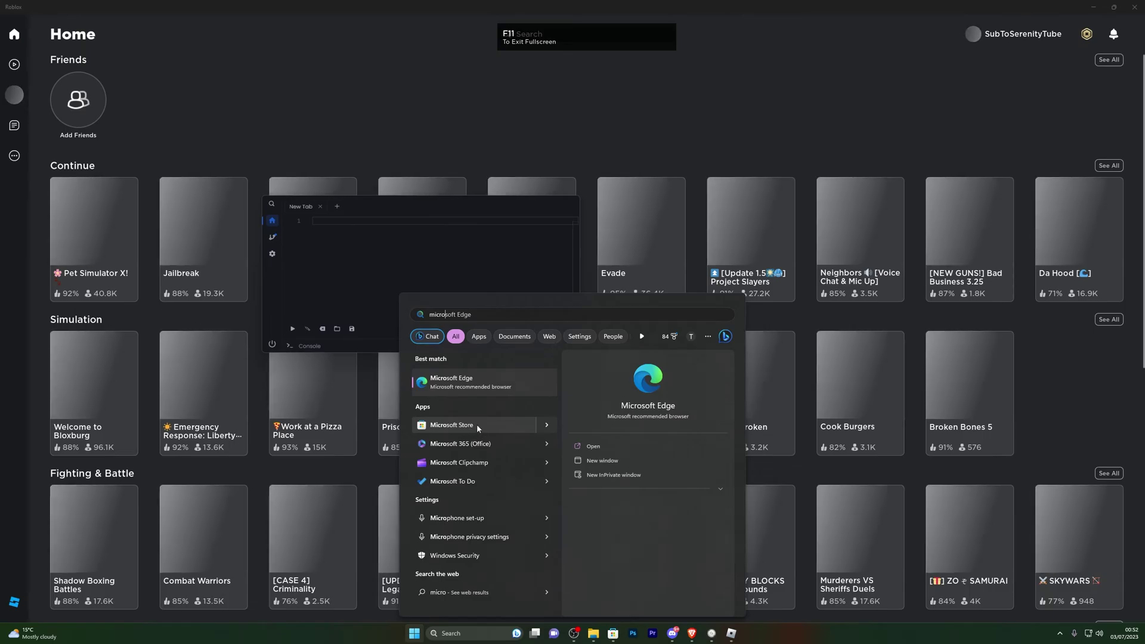
- Scroll the Roblox Home page to the Arsenal card and start playing Arsenal
{"action": "left_click", "coordinate": [237, 141]}
{"action": "scroll", "coordinate": [226, 203], "scroll_direction": "down", "scroll_amount": 1}
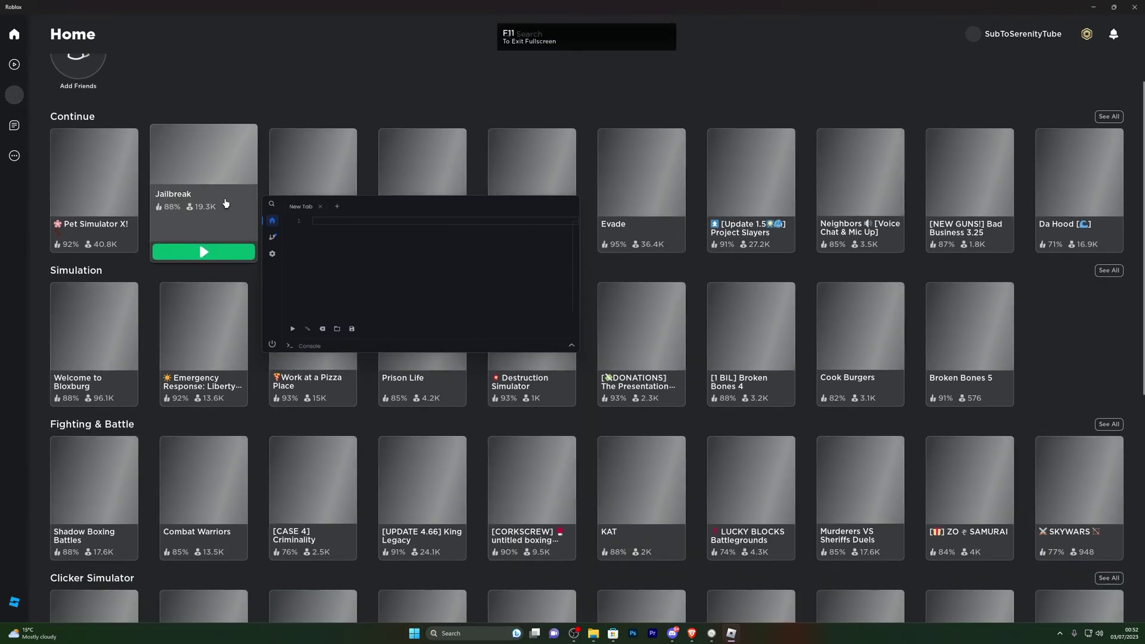
{"action": "scroll", "coordinate": [226, 204], "scroll_direction": "down", "scroll_amount": 2}
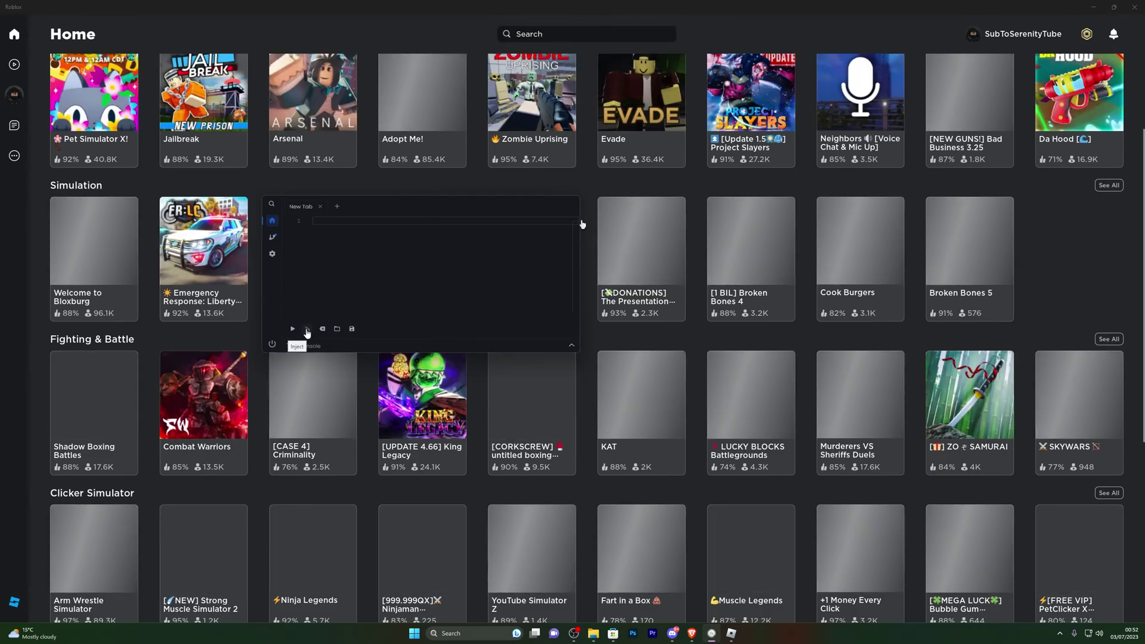
{"action": "mouse_move", "coordinate": [287, 377]}
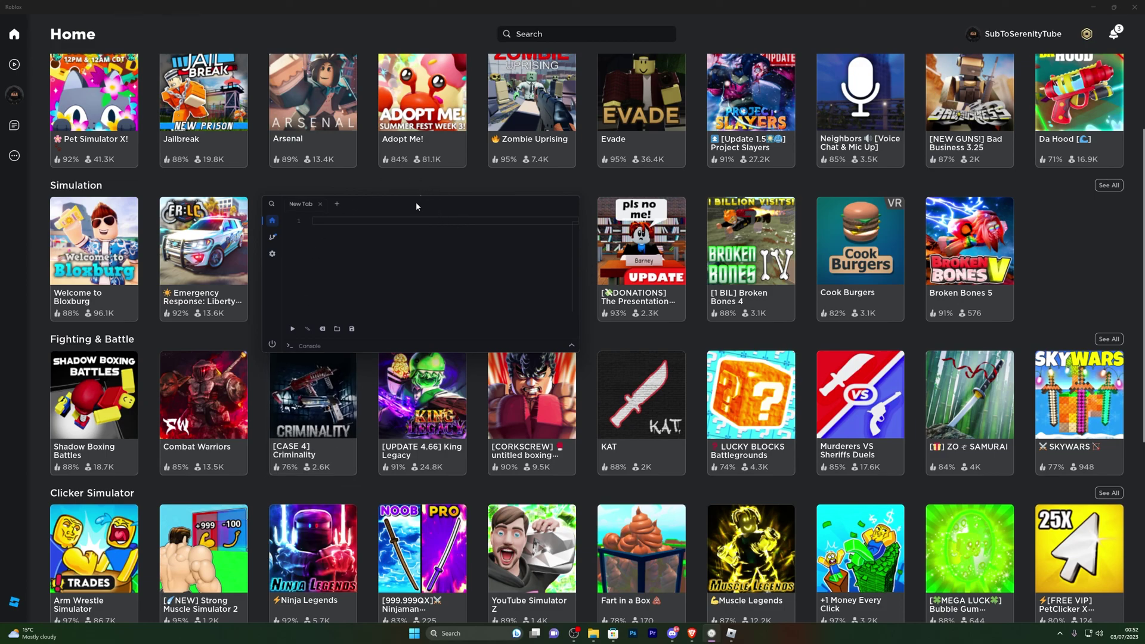
{"action": "mouse_move", "coordinate": [321, 356]}
{"action": "mouse_move", "coordinate": [513, 177]}
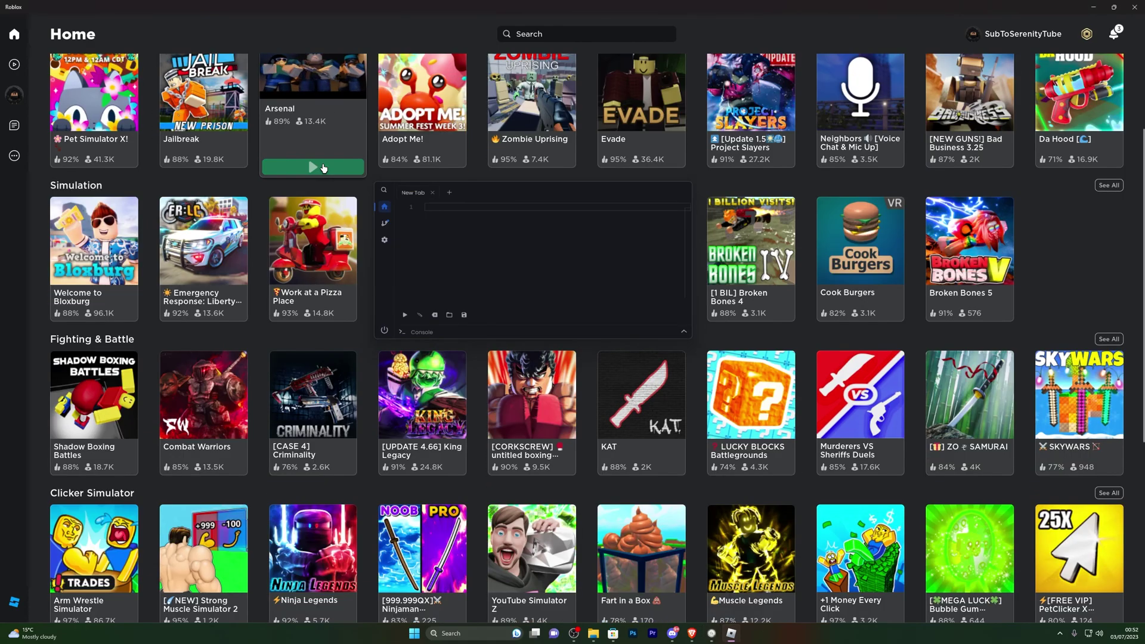
{"action": "left_click", "coordinate": [323, 169]}
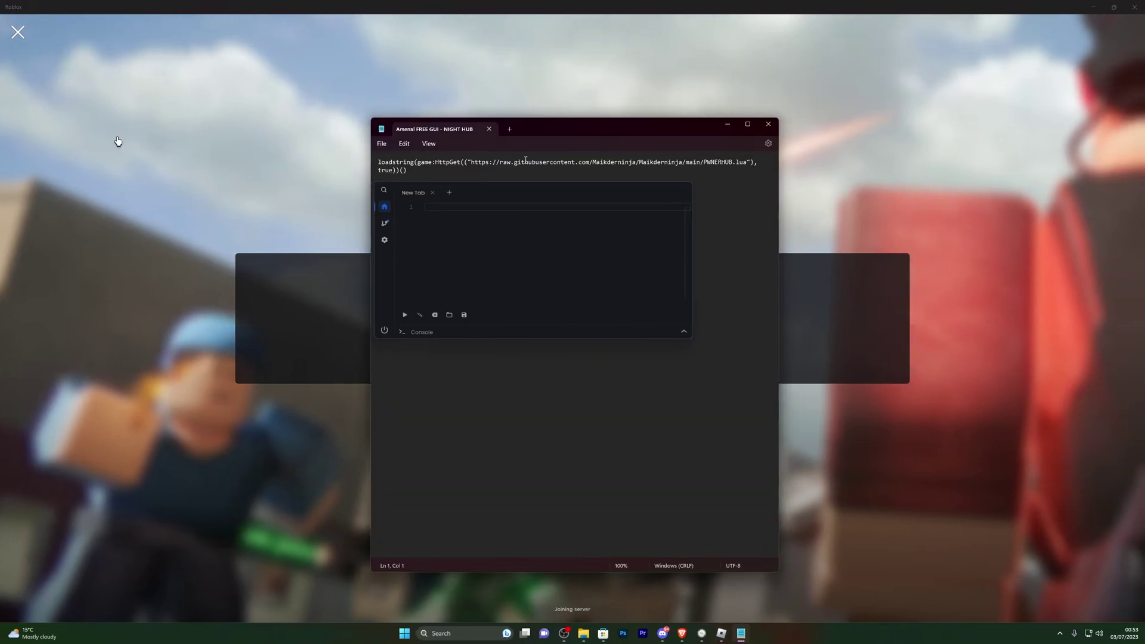
- Copy the Arsenal loadstring from Notepad into Oxygen U's editor, close Notepad, and execute it
{"action": "key", "text": "ctrl+a"}
{"action": "key", "text": "ctrl+c"}
{"action": "left_click", "coordinate": [600, 206]}
{"action": "key", "text": "ctrl+v"}
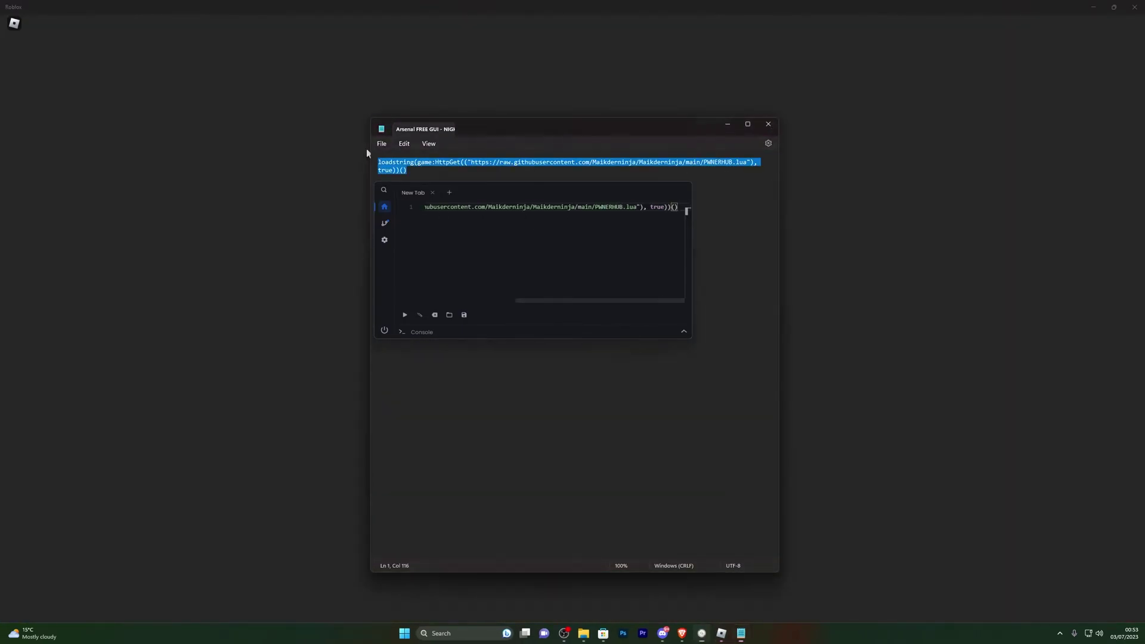
{"action": "key", "text": "alt+F4"}
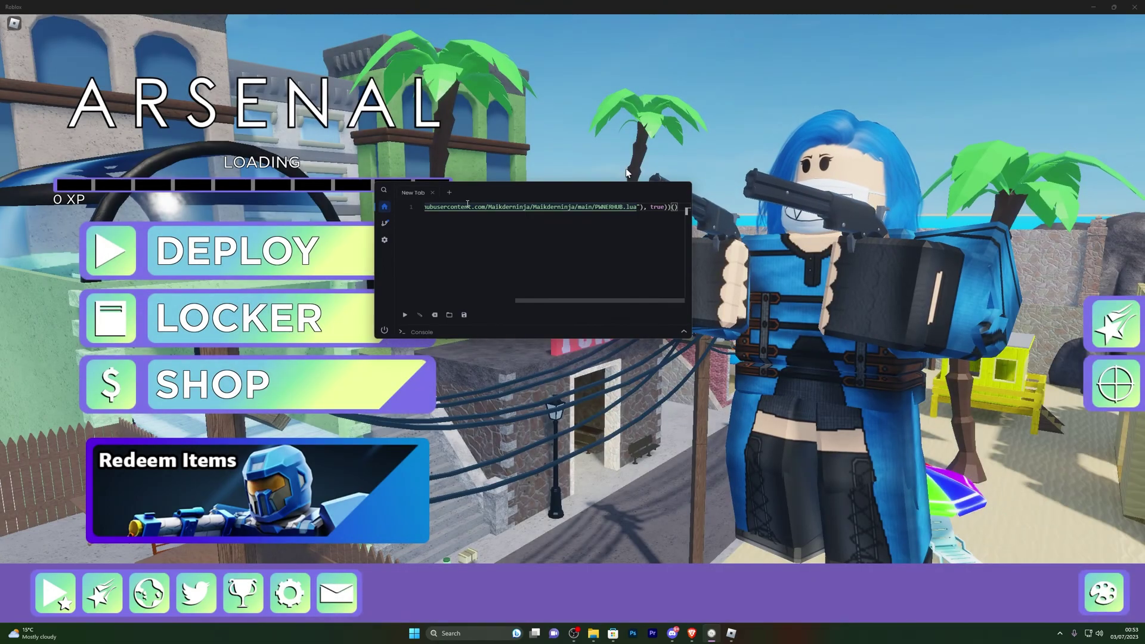
{"action": "left_click", "coordinate": [406, 316]}
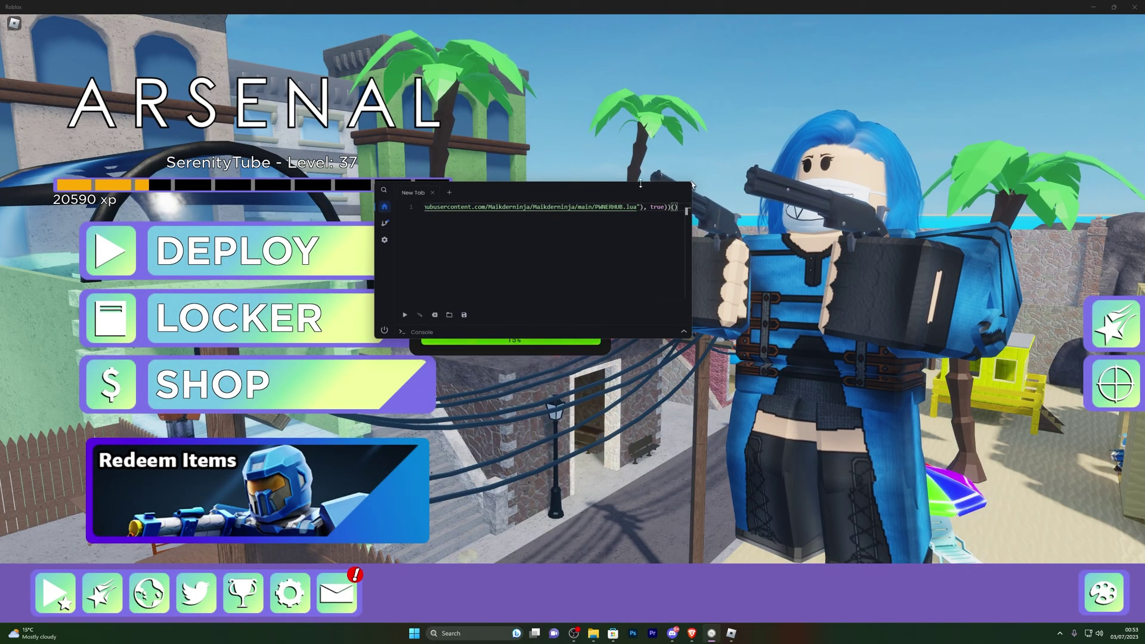
- Move the executor window aside to the right and shift the loaded script hub panel right
{"action": "left_click_drag", "start_coordinate": [573, 192], "coordinate": [911, 185]}
{"action": "left_click_drag", "start_coordinate": [690, 185], "coordinate": [661, 164]}
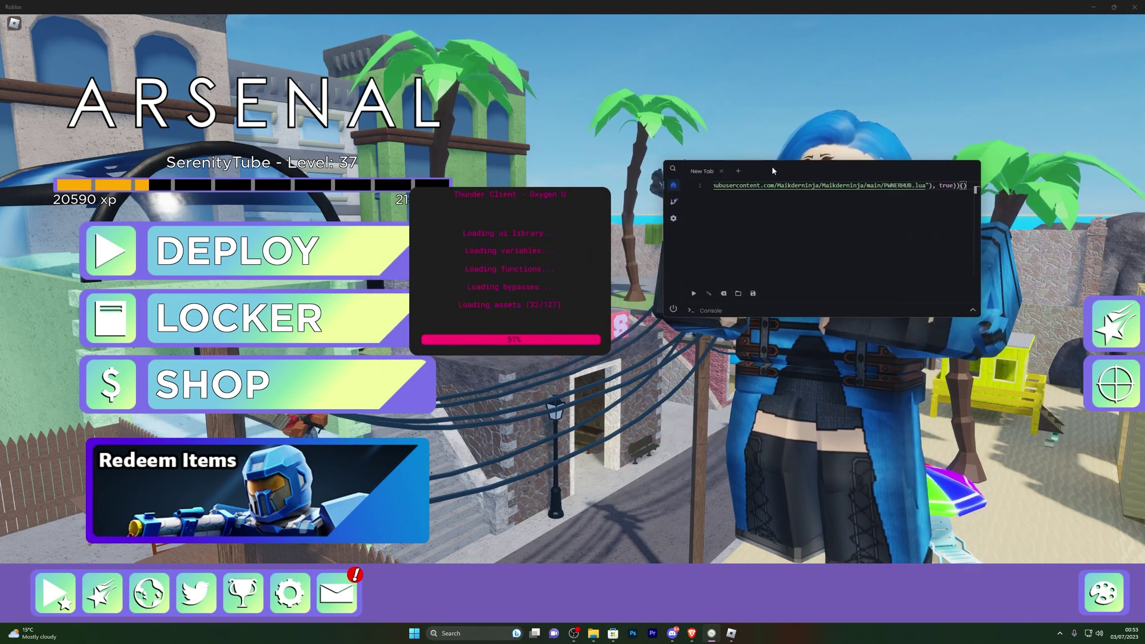
{"action": "left_click_drag", "start_coordinate": [753, 168], "coordinate": [695, 156]}
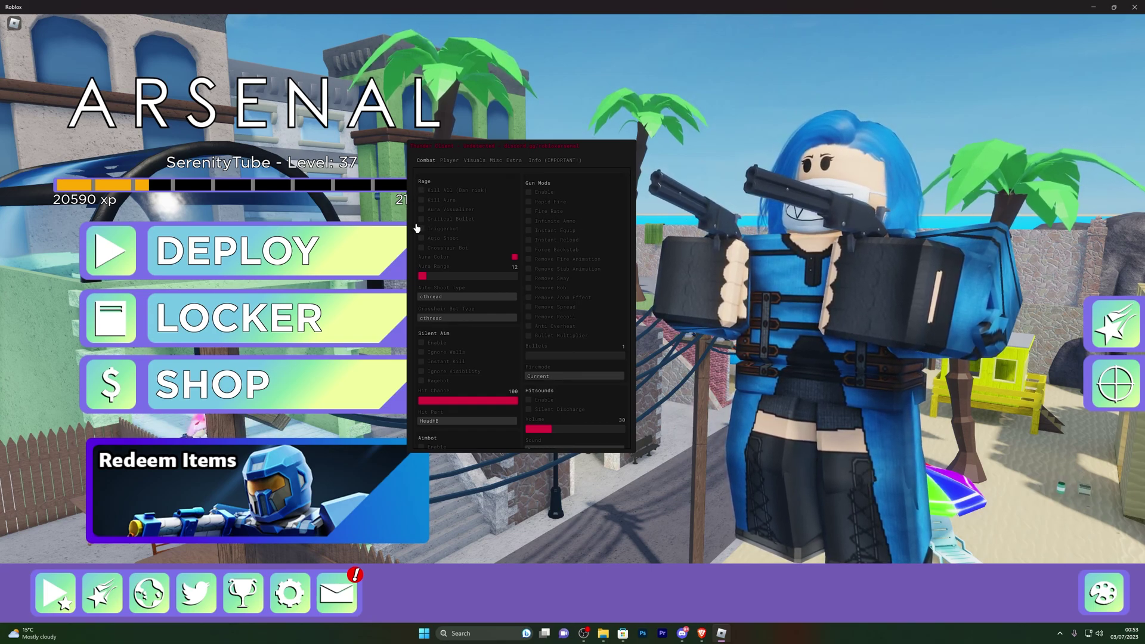
{"action": "left_click_drag", "start_coordinate": [495, 151], "coordinate": [664, 163]}
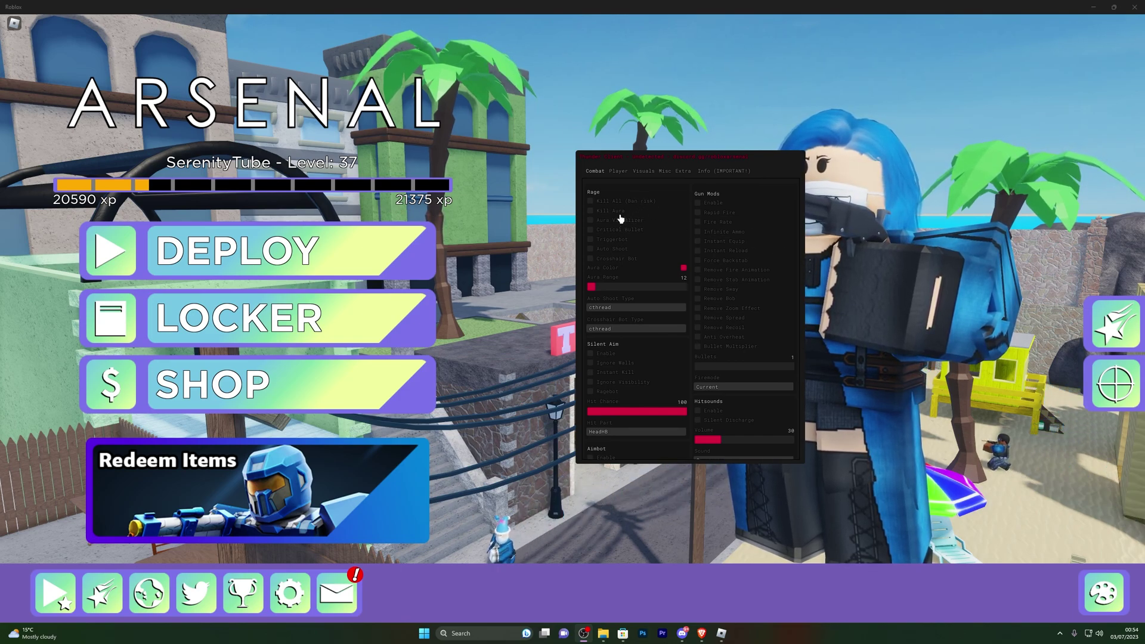
- Browse the hub's Player and Visuals tabs, enable Kill All under Combat, and deploy
{"action": "left_click_drag", "start_coordinate": [602, 213], "coordinate": [524, 202]}
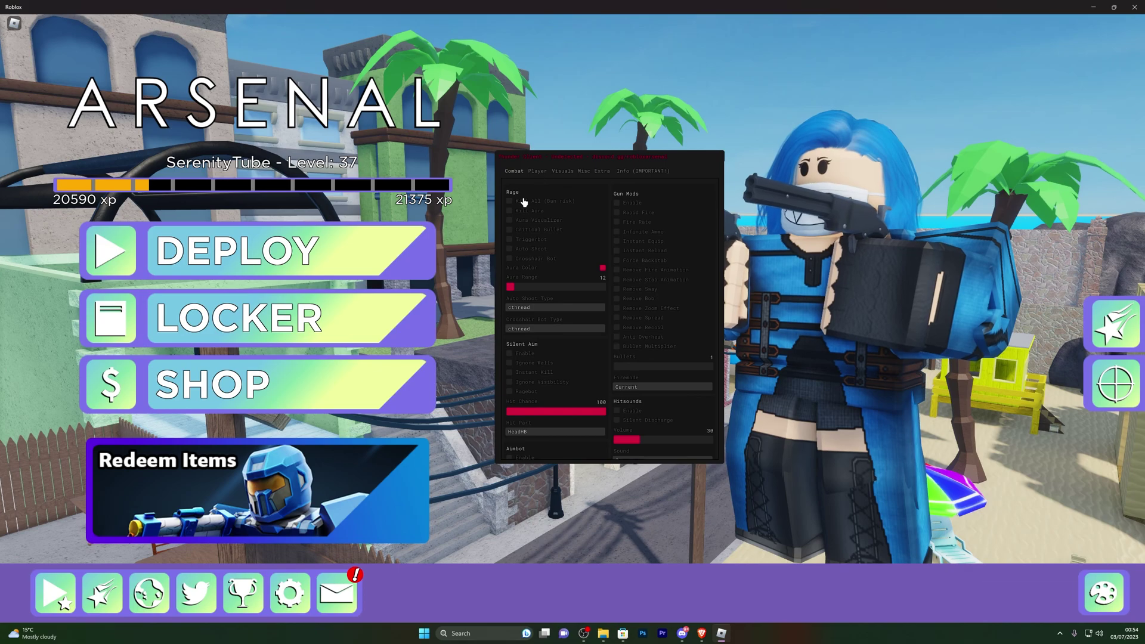
{"action": "left_click", "coordinate": [539, 172]}
{"action": "left_click", "coordinate": [560, 173]}
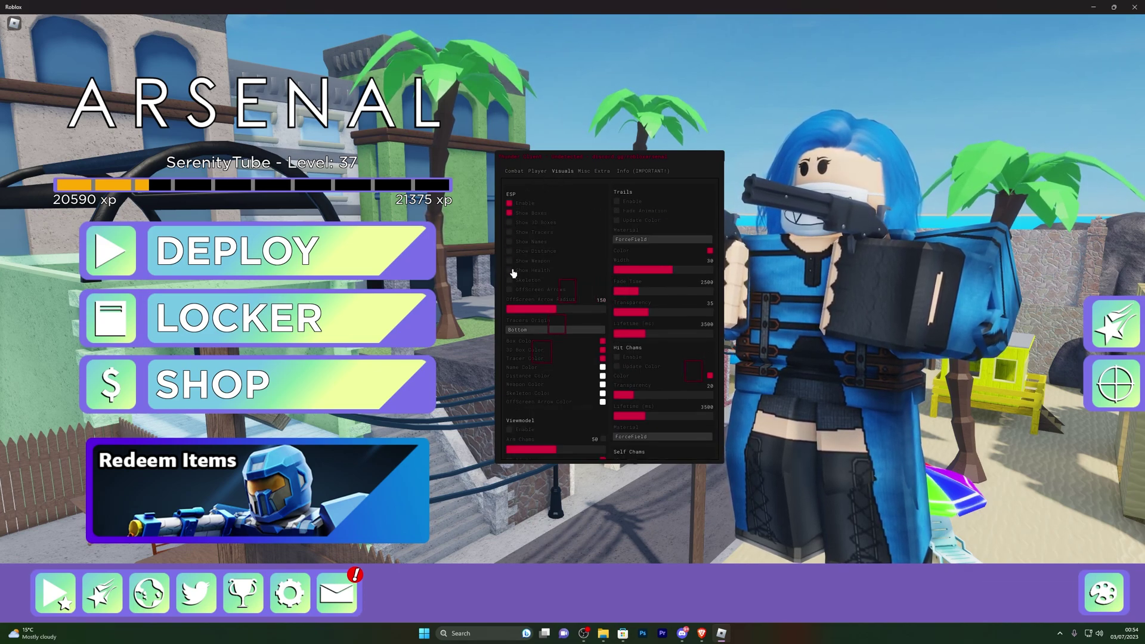
{"action": "left_click", "coordinate": [514, 172]}
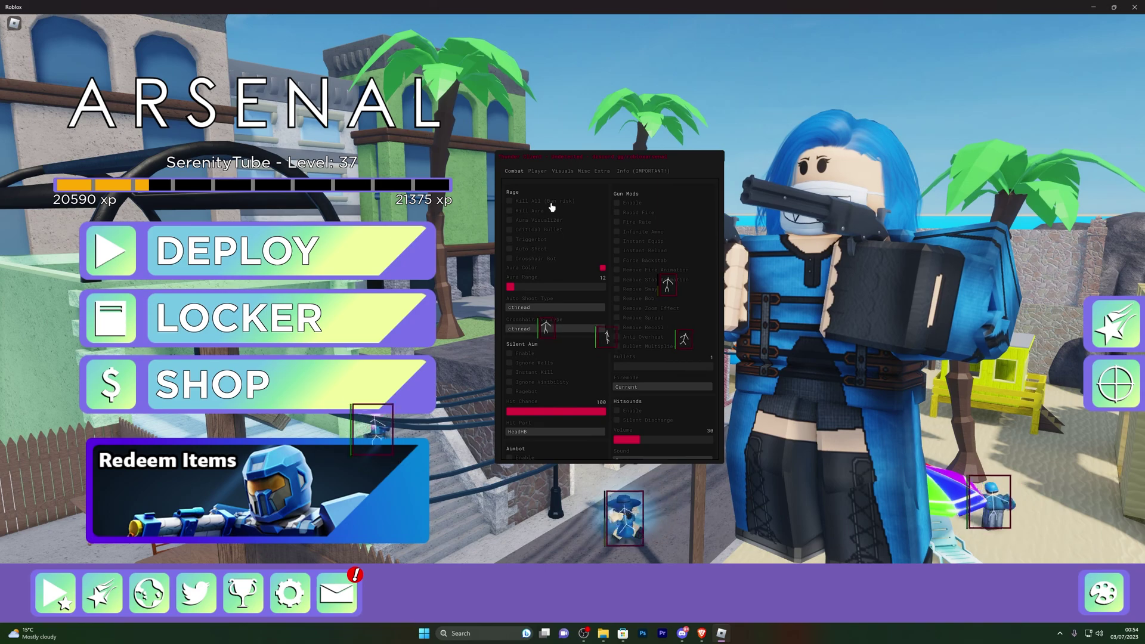
{"action": "left_click", "coordinate": [510, 201]}
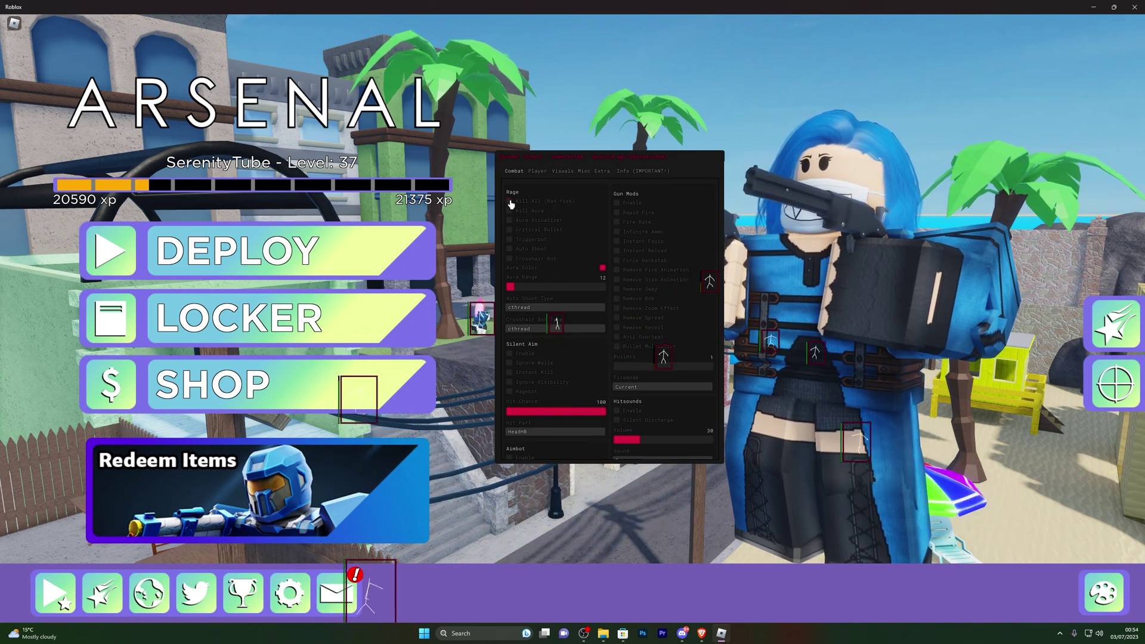
{"action": "left_click", "coordinate": [191, 238]}
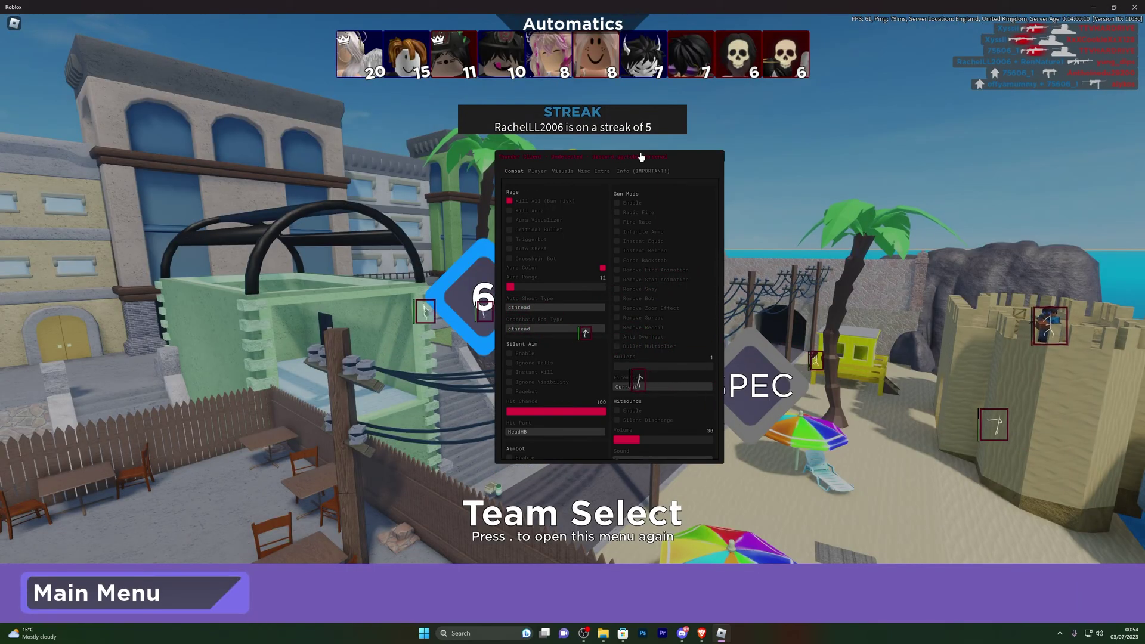
- Spawn on a team, check the scoreboard, walk toward the subway, then open the pause menu
{"action": "left_click_drag", "start_coordinate": [669, 170], "coordinate": [945, 222]}
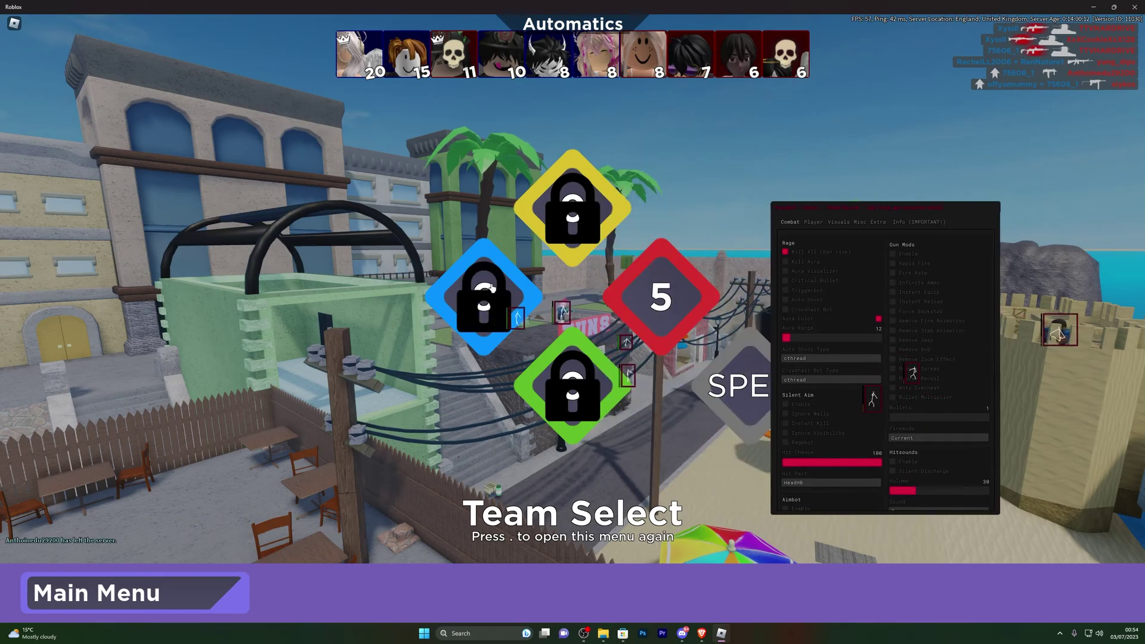
{"action": "left_click", "coordinate": [490, 289]}
{"action": "key", "text": "Tab"}
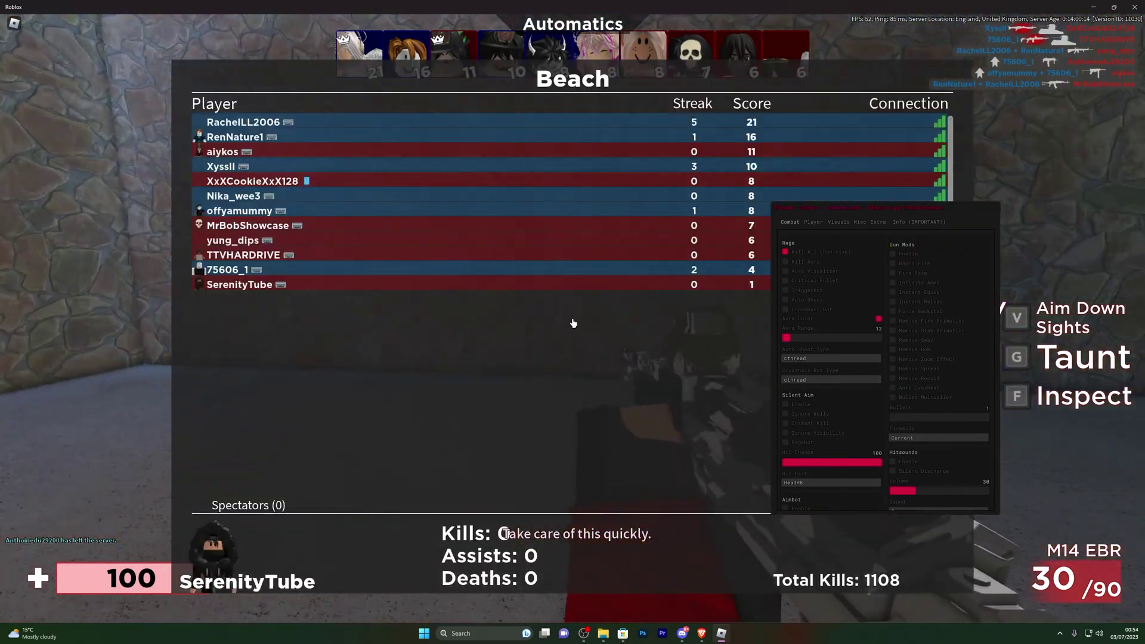
{"action": "key", "text": "Tab"}
{"action": "key", "text": "w"}
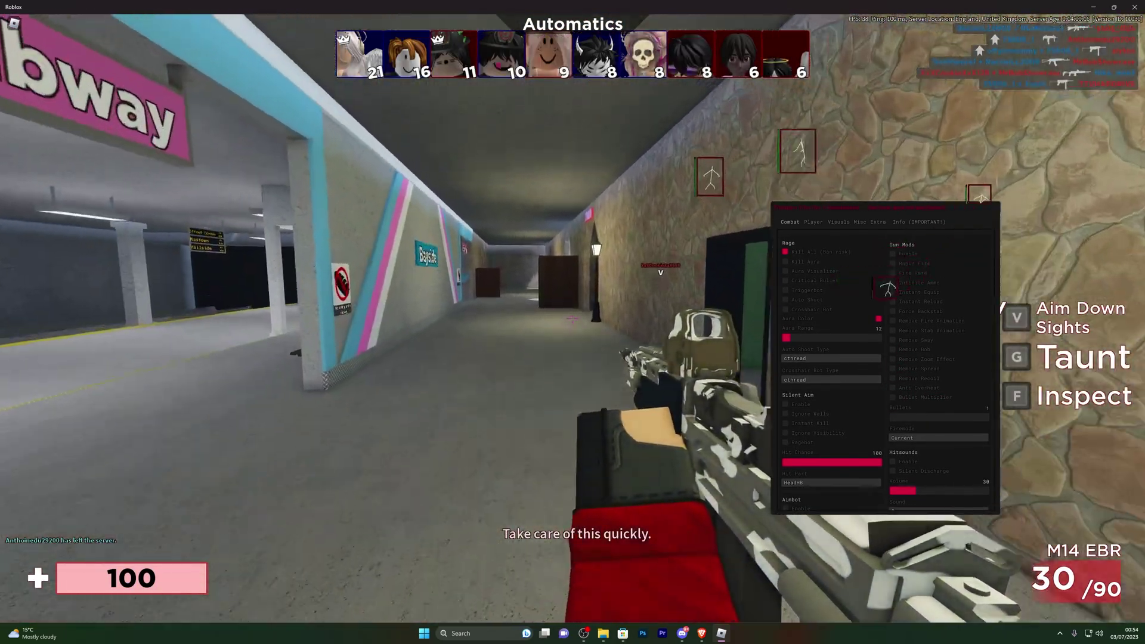
{"action": "key", "text": "w"}
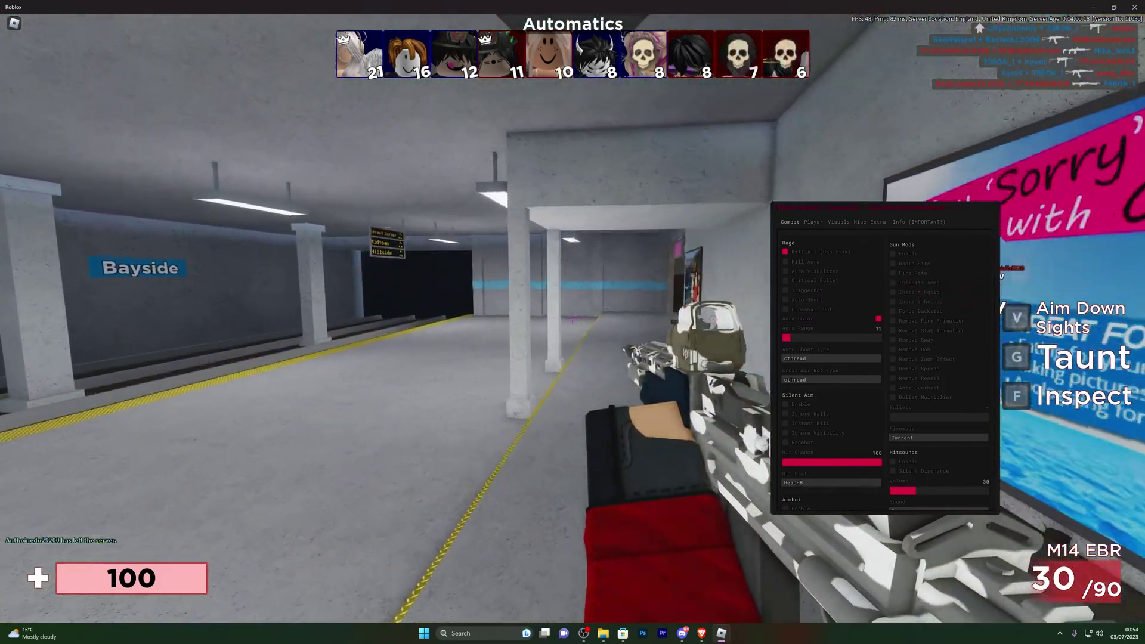
{"action": "key", "text": "Escape"}
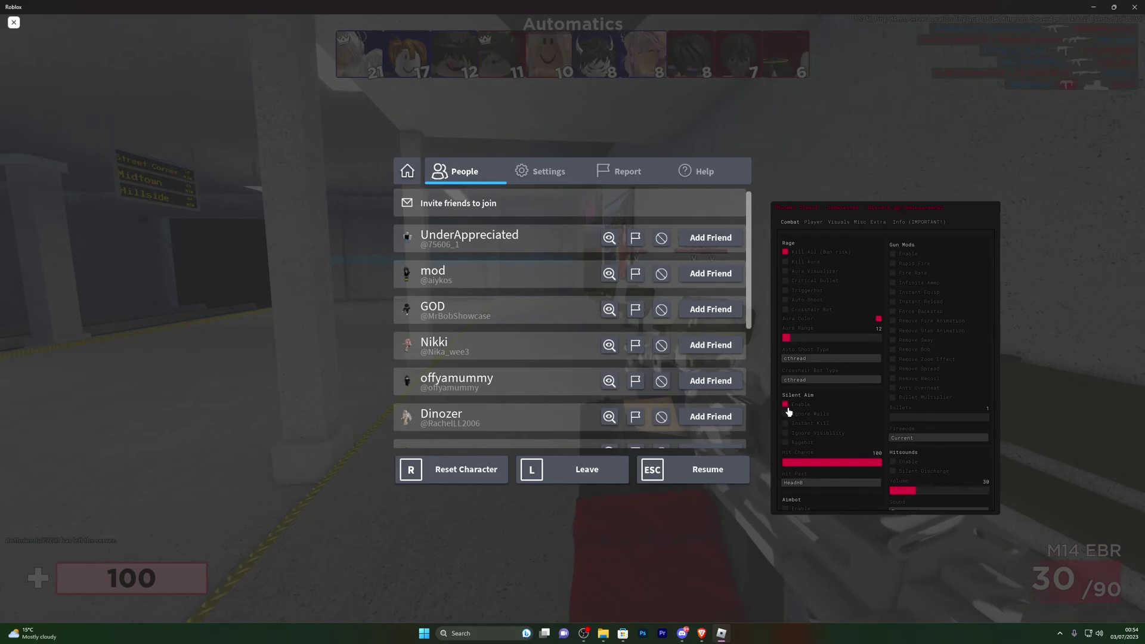
- Turn on Kill Aura with an Aura Range of 100, then return to the Arsenal match
{"action": "left_click", "coordinate": [794, 261]}
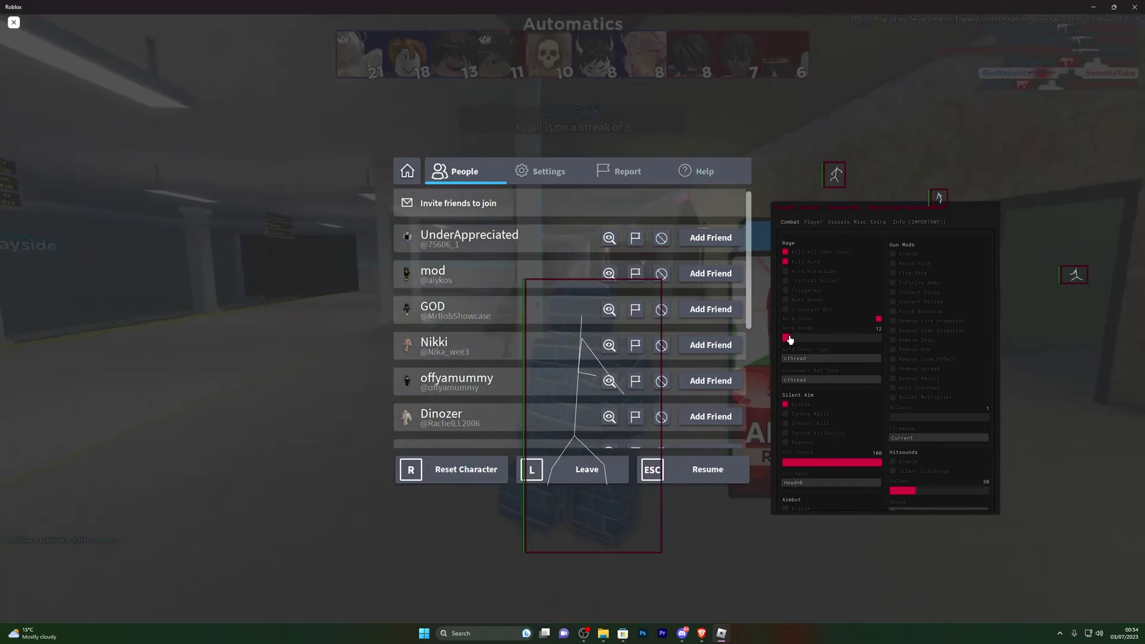
{"action": "left_click_drag", "start_coordinate": [788, 338], "coordinate": [882, 338]}
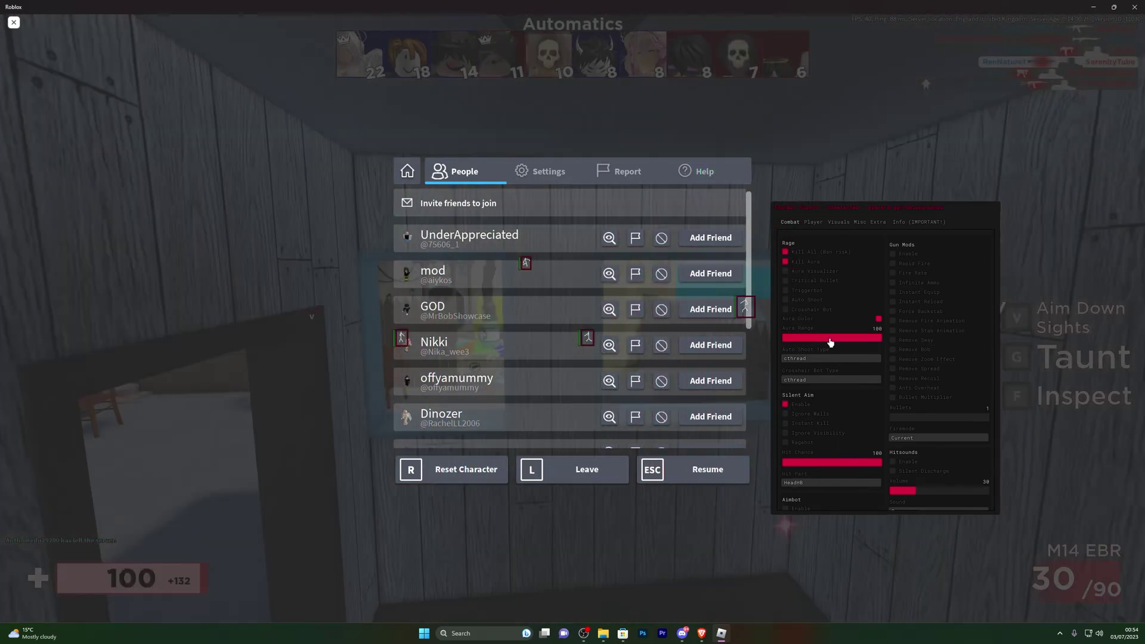
{"action": "key", "text": "Escape"}
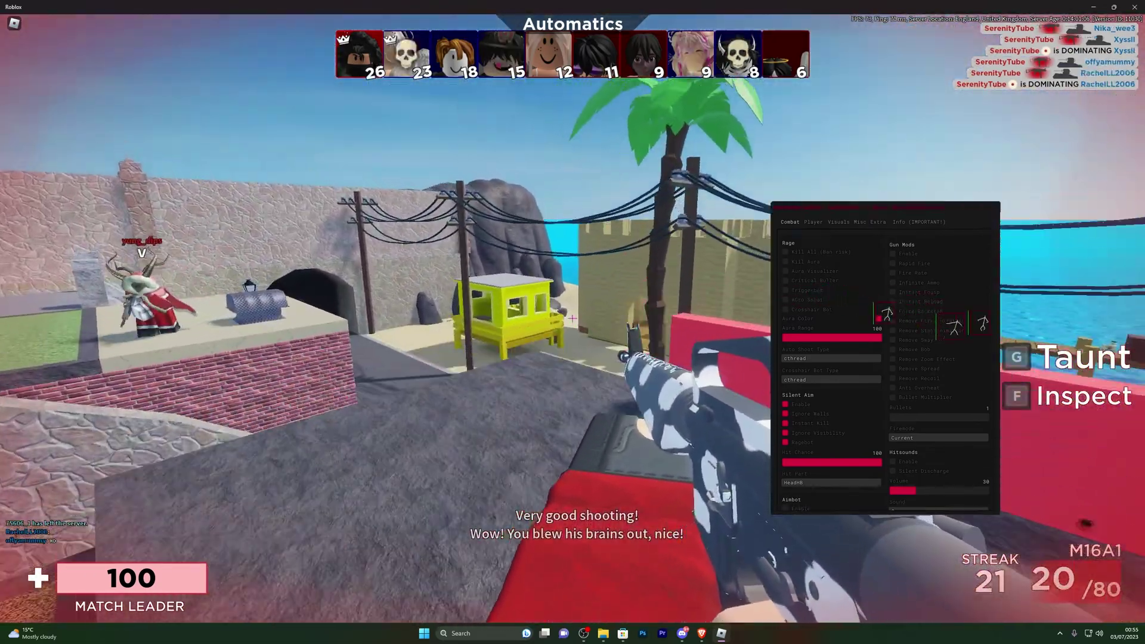
- Shoot enemies on the beach and near the castle until the final kill wins the round
{"action": "left_click", "coordinate": [572, 322]}
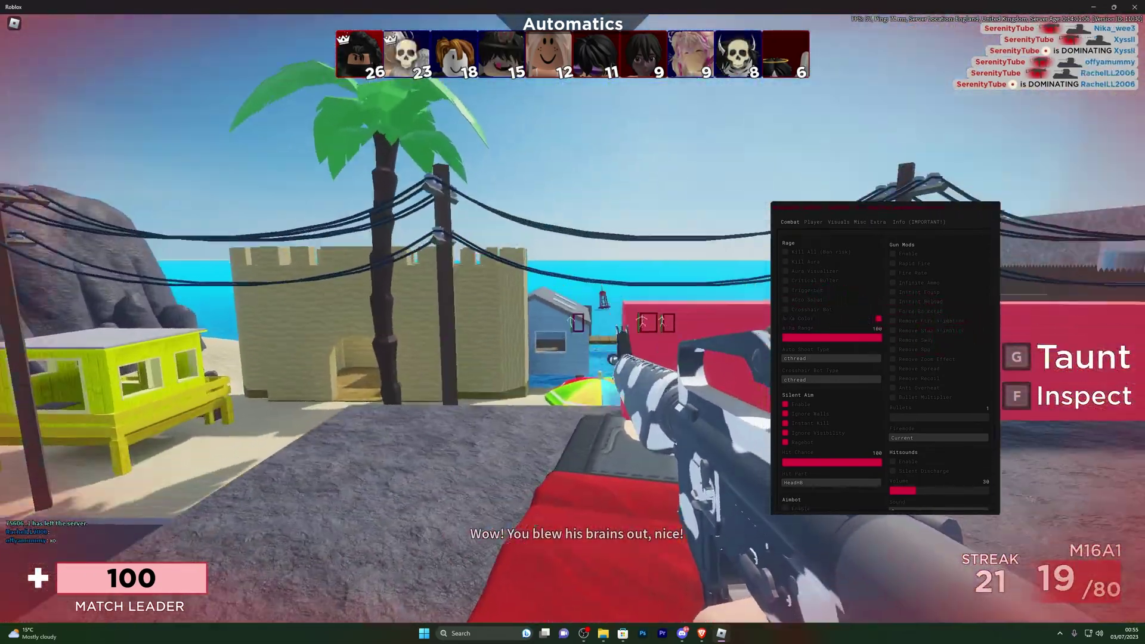
{"action": "left_click", "coordinate": [573, 322]}
{"action": "left_click", "coordinate": [573, 322]}
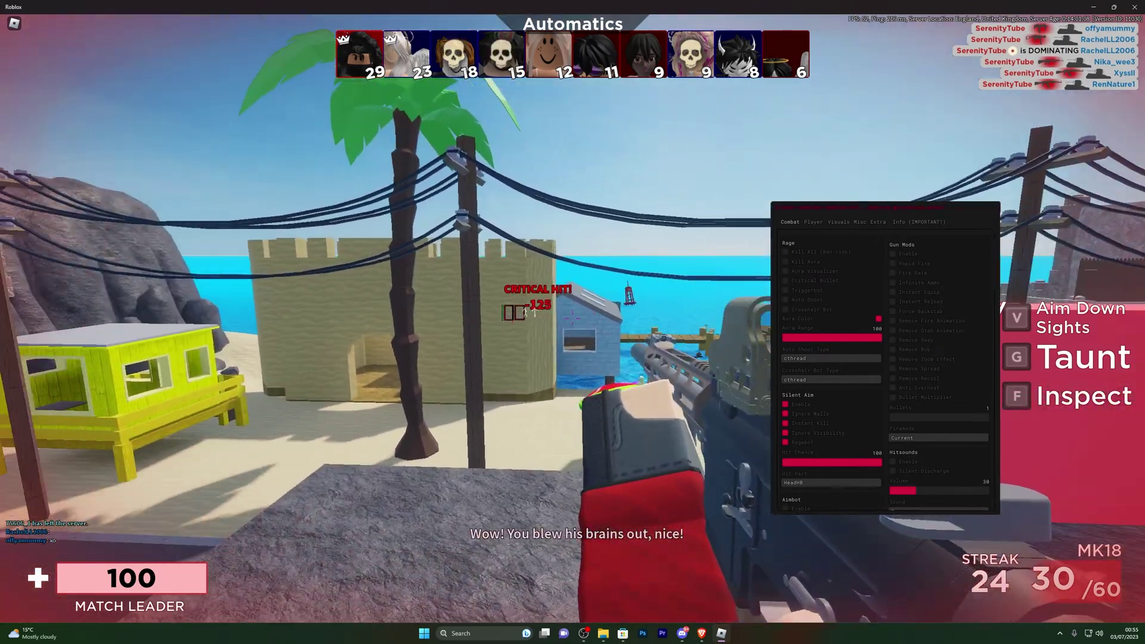
{"action": "left_click", "coordinate": [573, 322]}
{"action": "left_click", "coordinate": [573, 323]}
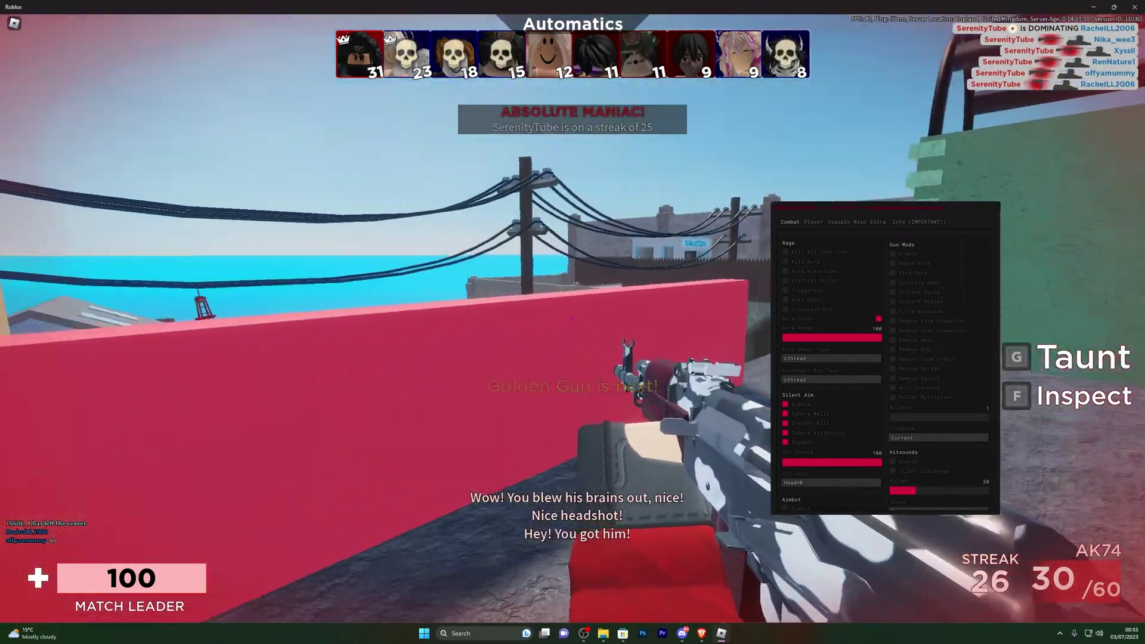
{"action": "left_click", "coordinate": [573, 322]}
{"action": "left_click", "coordinate": [573, 322]}
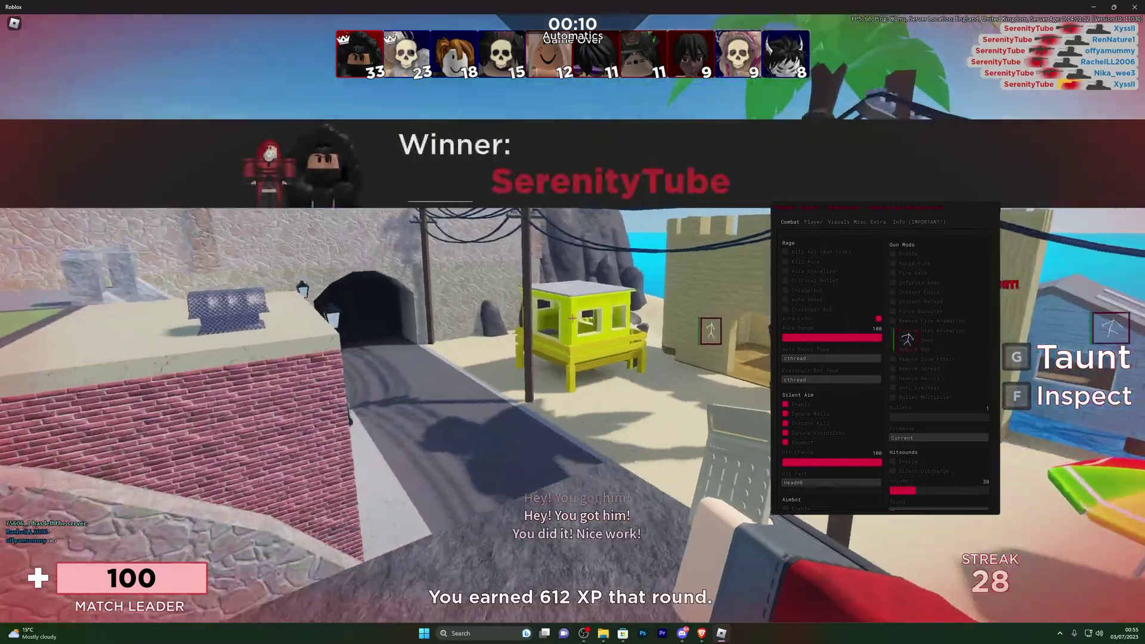